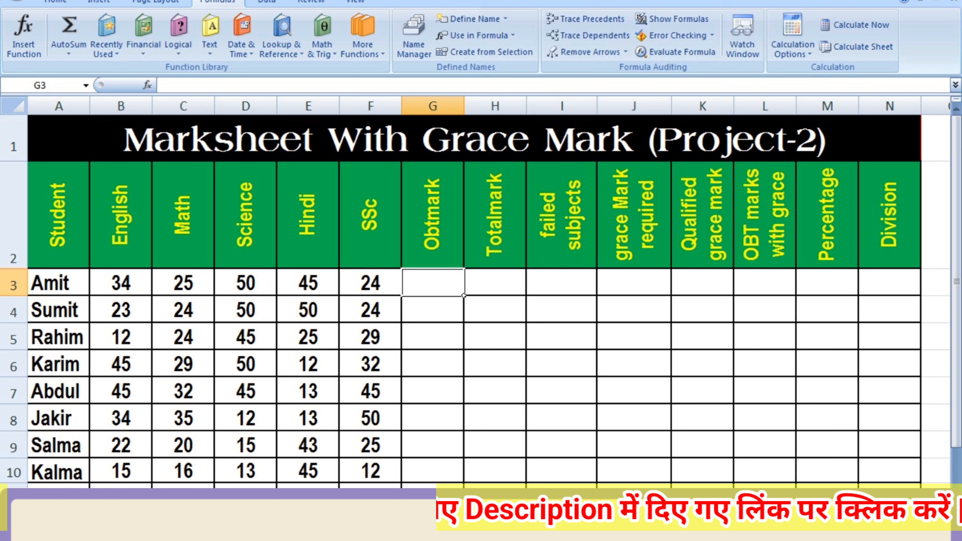
# Total the five subject marks in G3 with =English+Math+Science+Hindi+SSc and fill the formula down to G11
pyautogui.write('=')
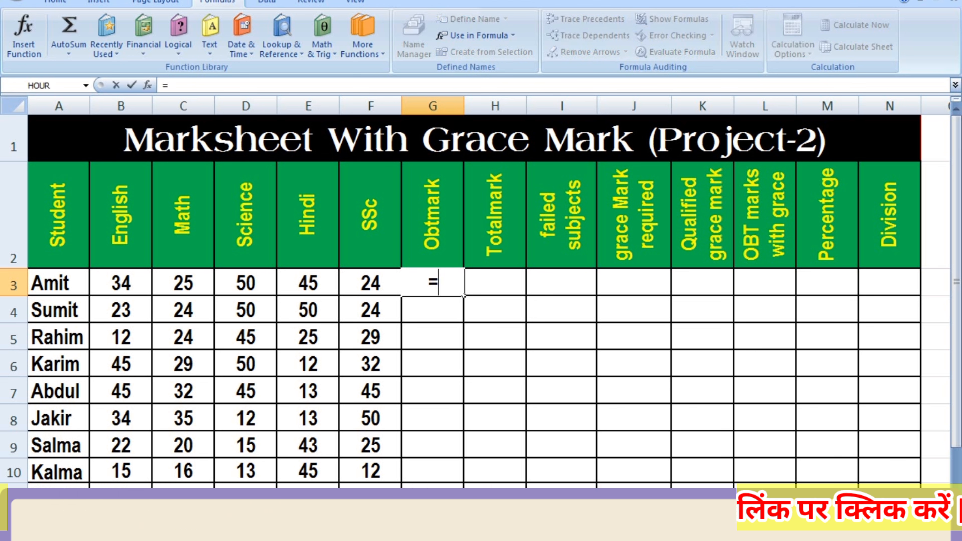
pyautogui.moveTo(122, 282); pyautogui.dragTo(149, 508)
pyautogui.write('+')
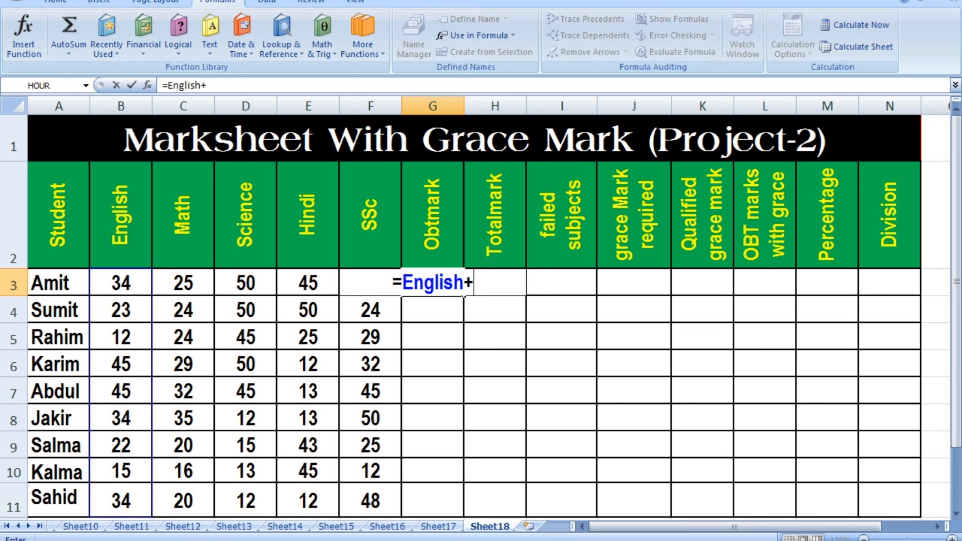
pyautogui.moveTo(184, 282); pyautogui.dragTo(212, 515)
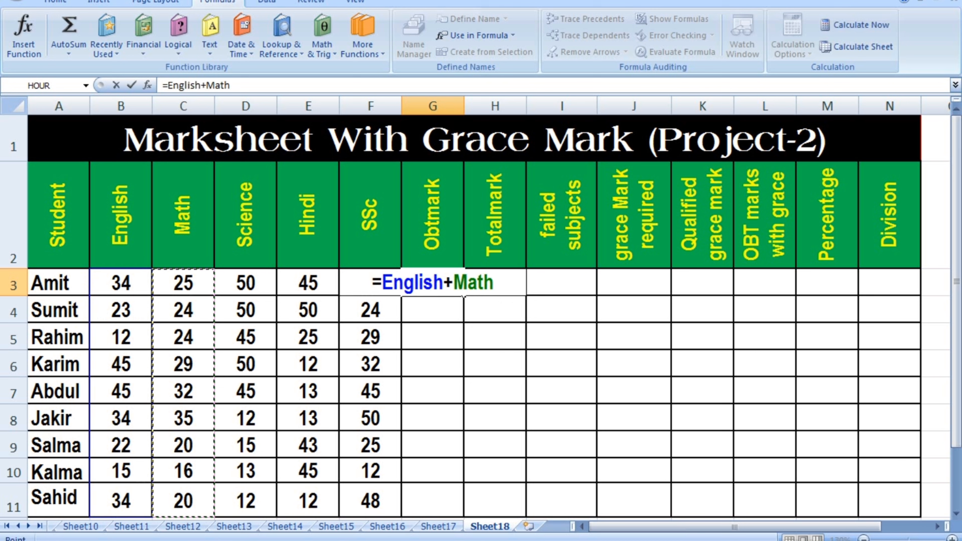
pyautogui.write('+')
pyautogui.moveTo(246, 282); pyautogui.dragTo(277, 516)
pyautogui.write('+hin')
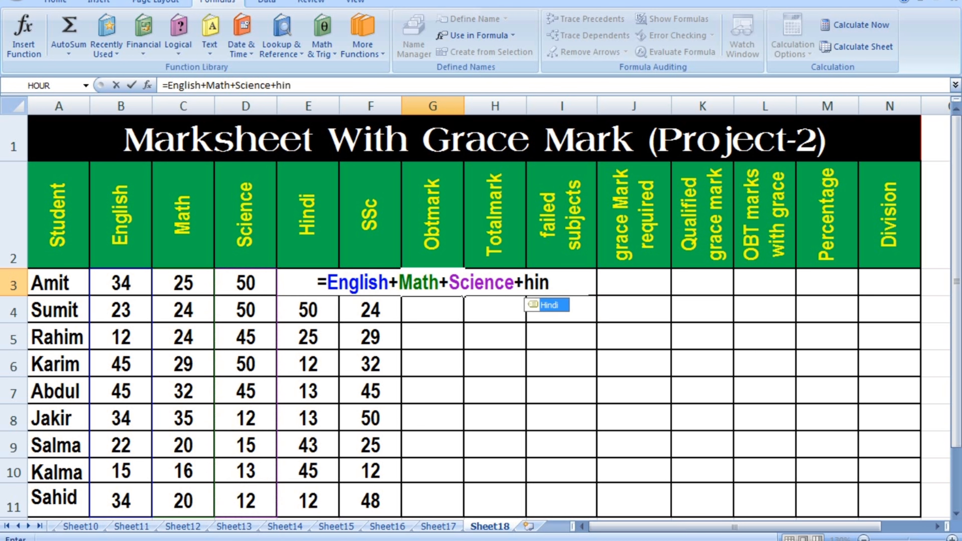
pyautogui.press('Tab')
pyautogui.write('+ssc')
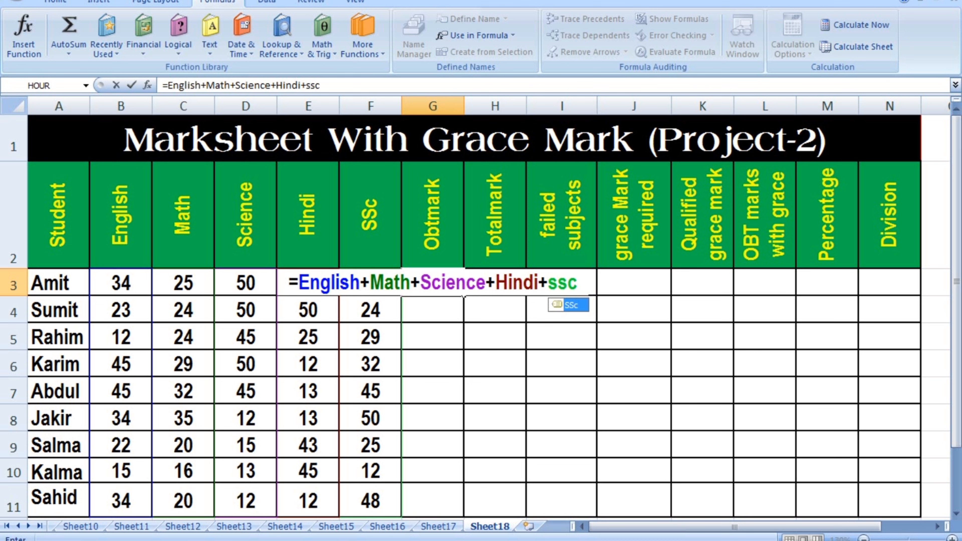
pyautogui.press('Return')
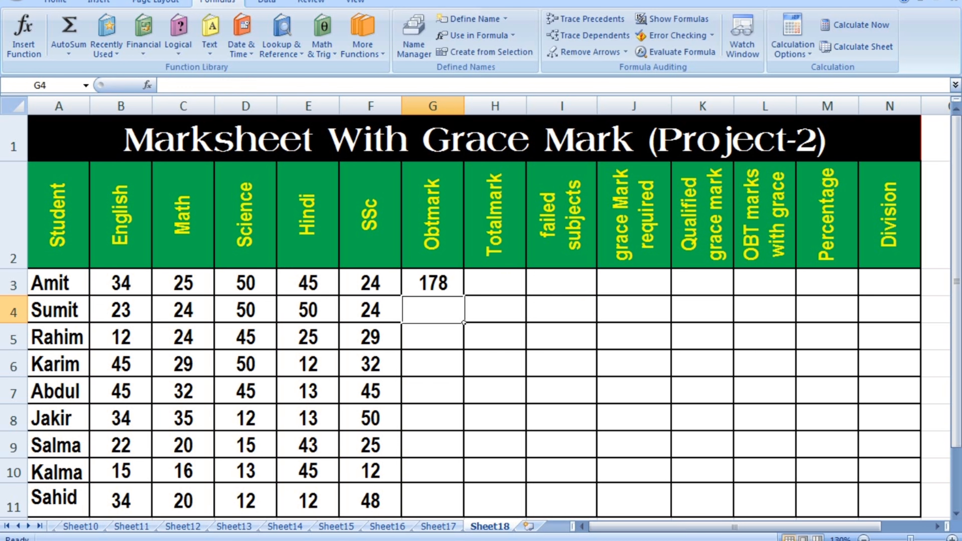
pyautogui.click(434, 283)
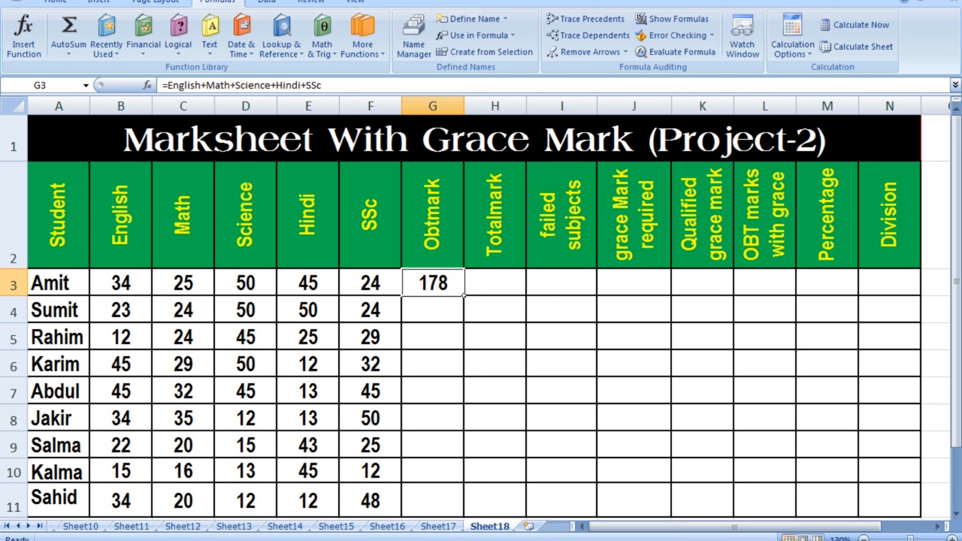
pyautogui.moveTo(464, 296); pyautogui.dragTo(464, 517)
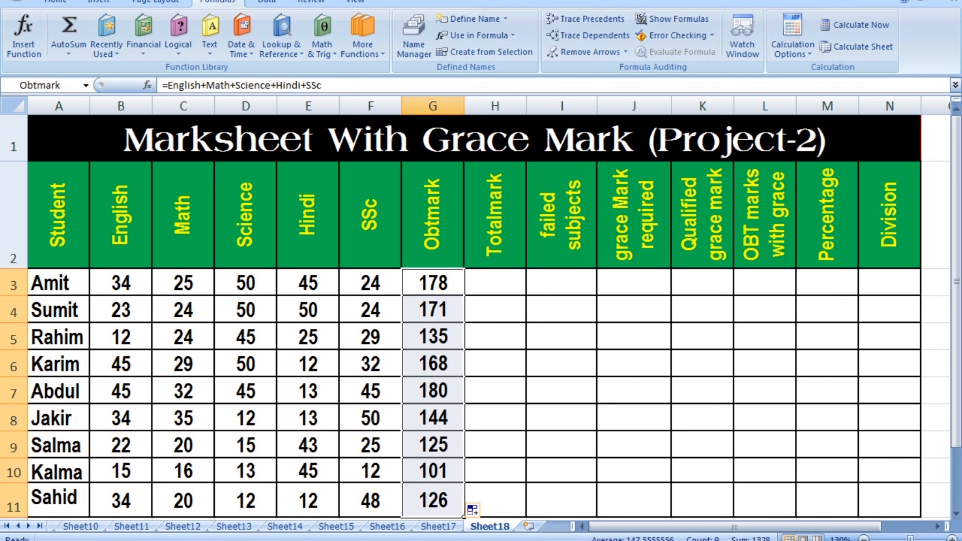
# Enter 250 as the total mark in H3 and fill it down to H11
pyautogui.click(523, 292)
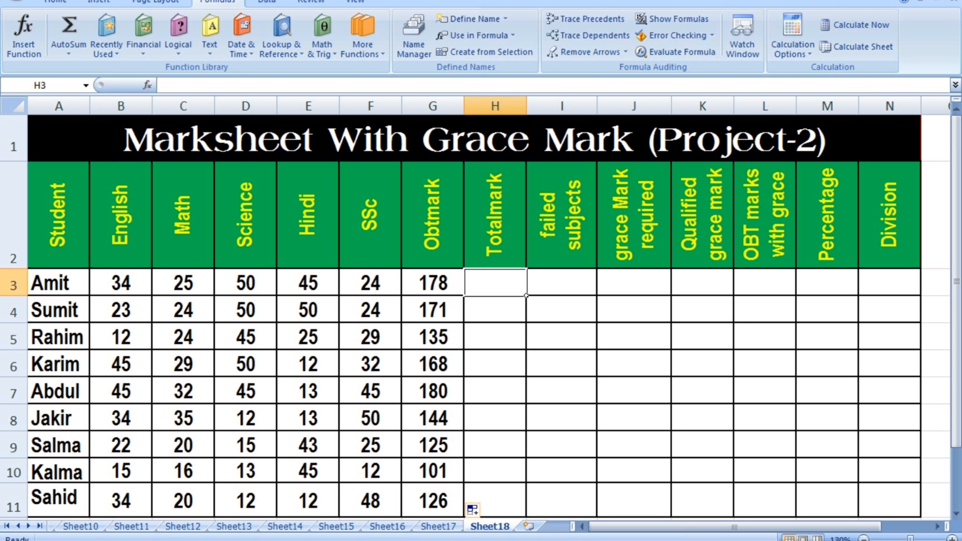
pyautogui.write('250')
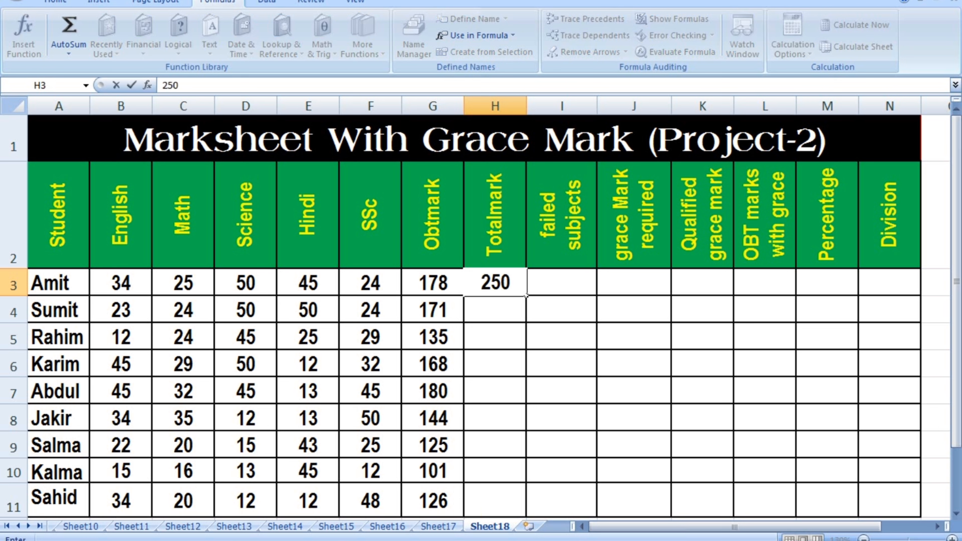
pyautogui.press('Return')
pyautogui.moveTo(496, 284); pyautogui.dragTo(495, 501)
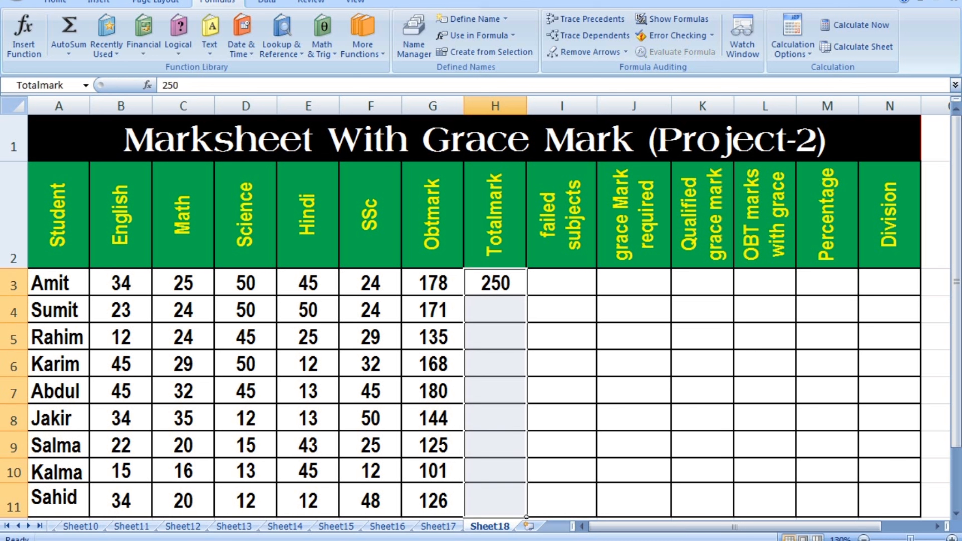
pyautogui.hotkey('ctrl', 'd')
# Begin a COUNTIF formula in the failed subjects cell I3 with B3:F3 as its range
pyautogui.click(562, 282)
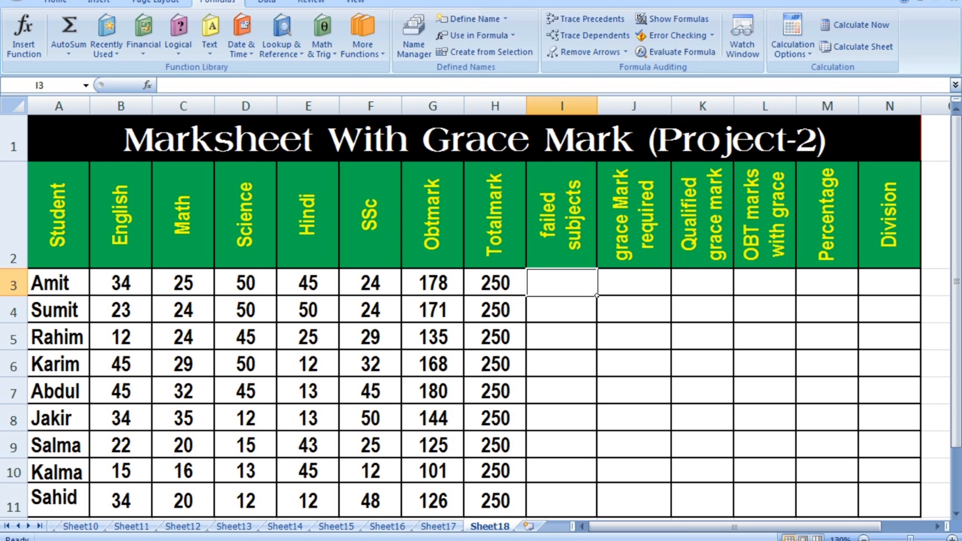
pyautogui.write('=')
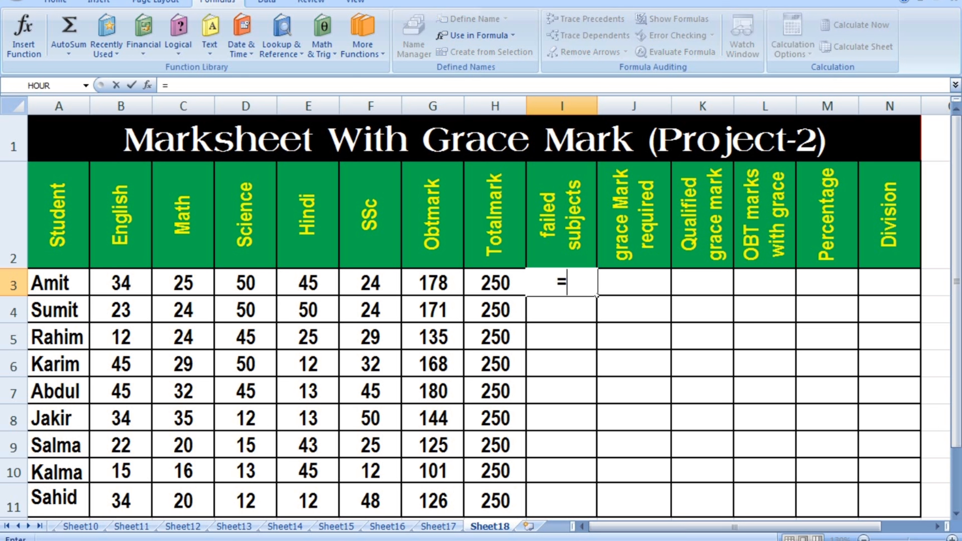
pyautogui.write('co')
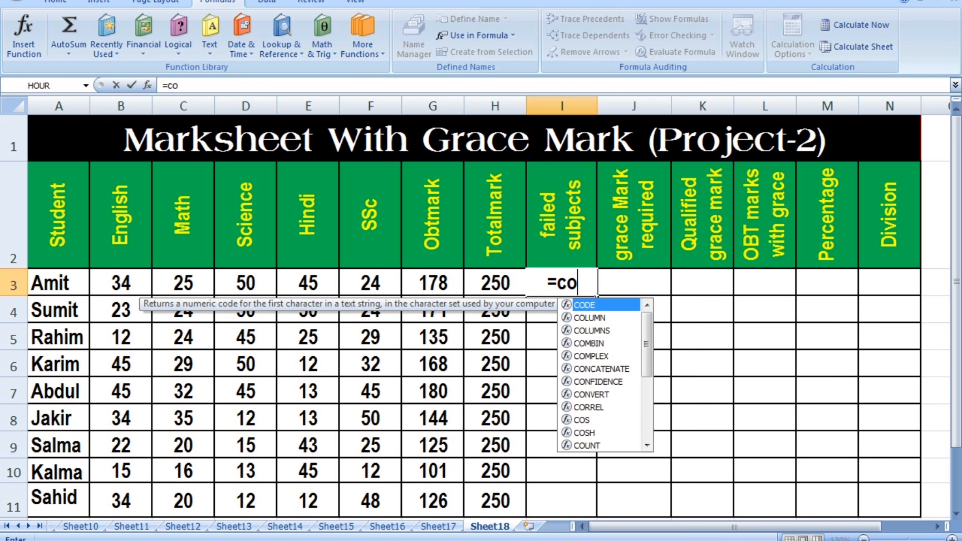
pyautogui.write('un')
pyautogui.press('Down')
pyautogui.press('Down')
pyautogui.press('Down')
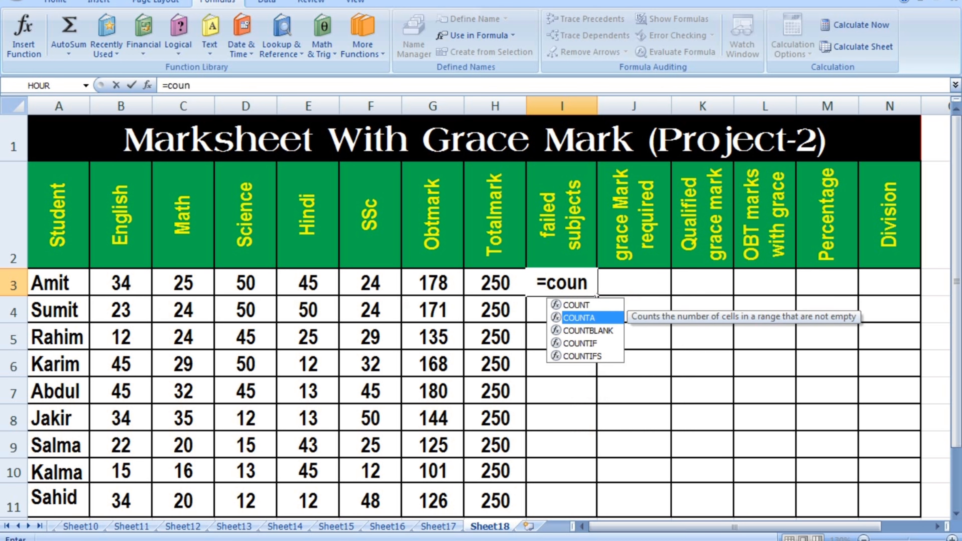
pyautogui.press('Tab')
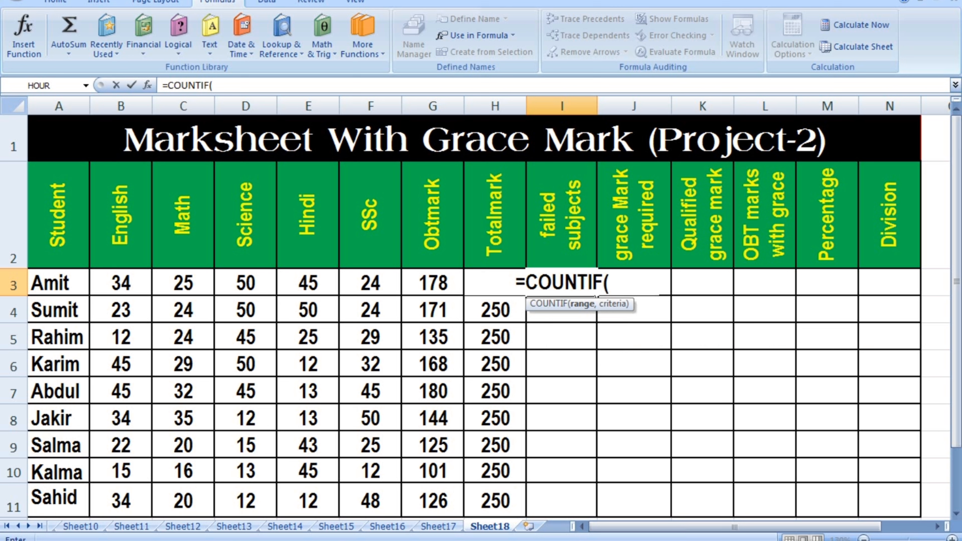
pyautogui.moveTo(121, 283); pyautogui.dragTo(390, 290)
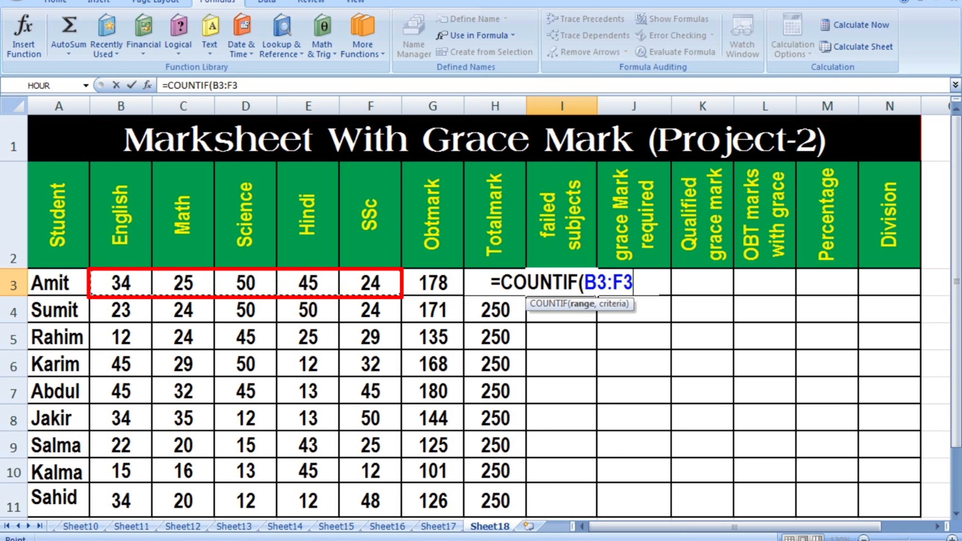
# Complete the COUNTIF formula in I3 with the criterion "<17" and fill it down to I11
pyautogui.write(',')
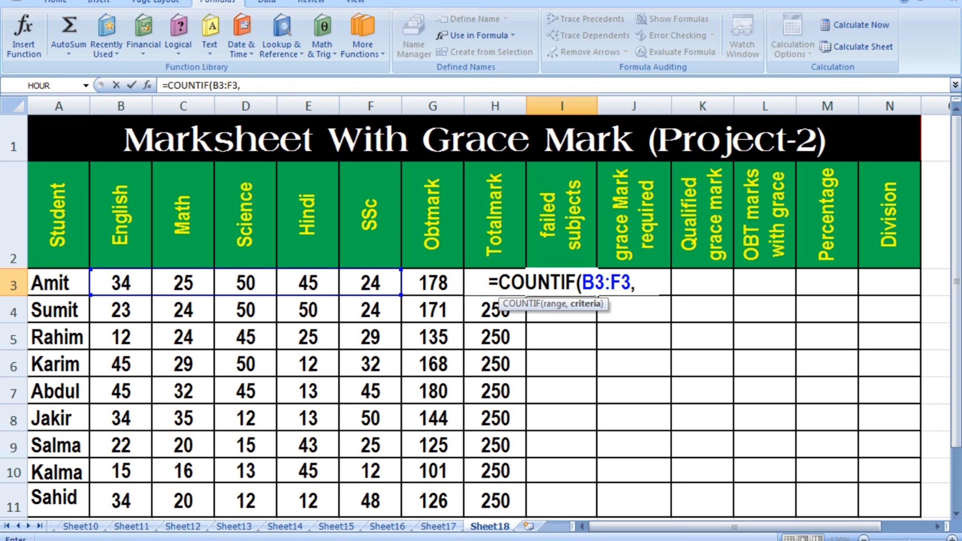
pyautogui.write('"')
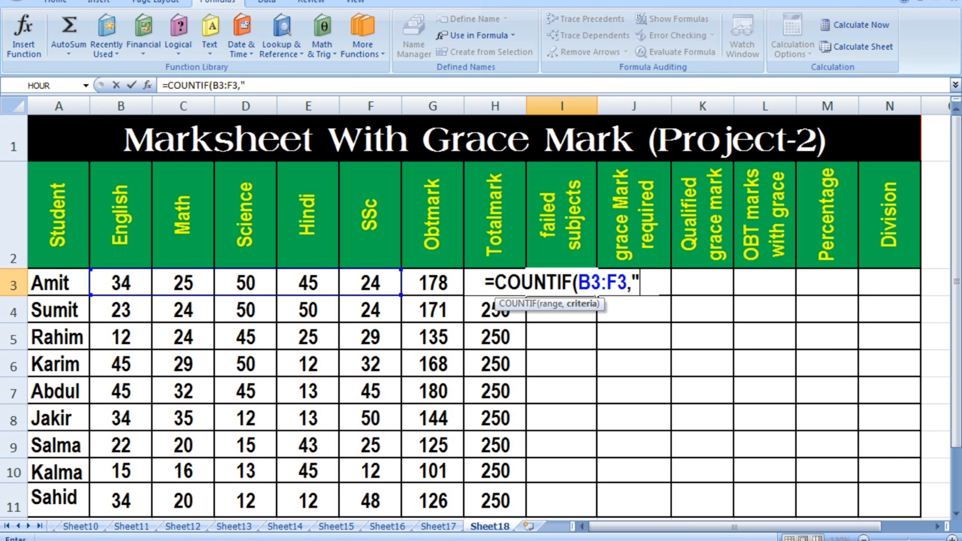
pyautogui.write('<17')
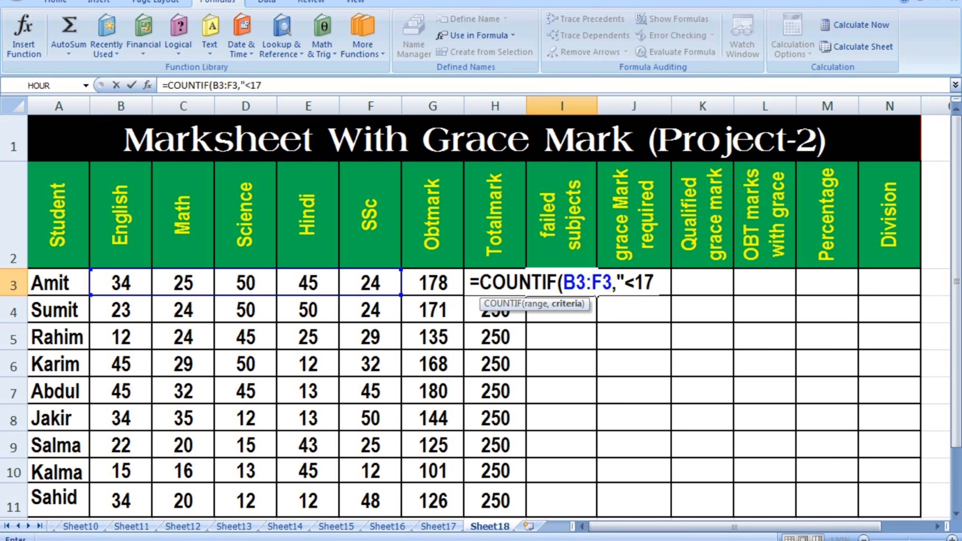
pyautogui.write('"')
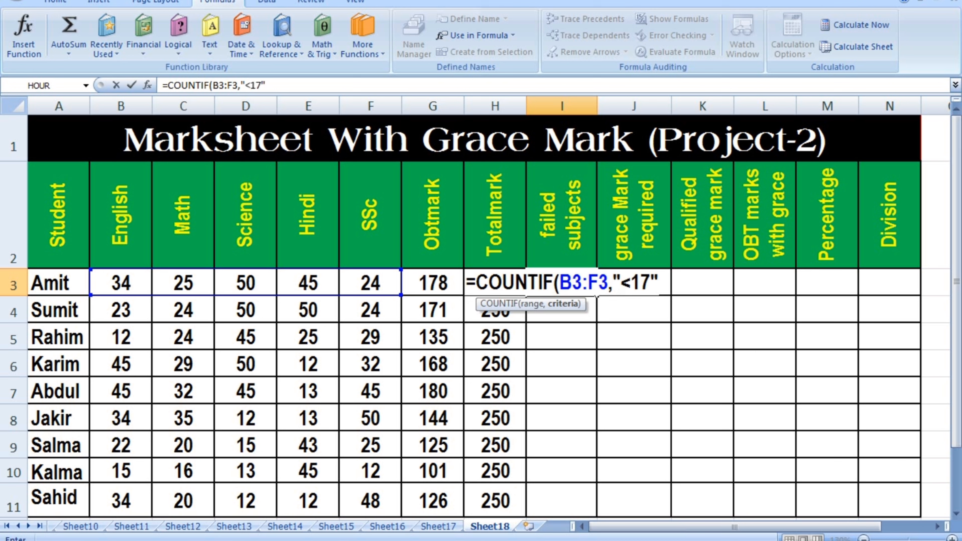
pyautogui.write(')')
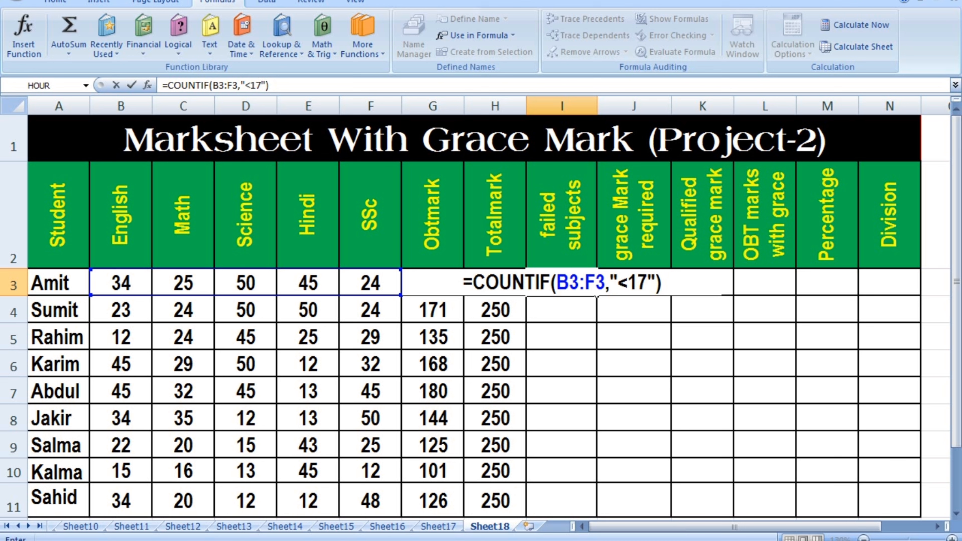
pyautogui.press('Return')
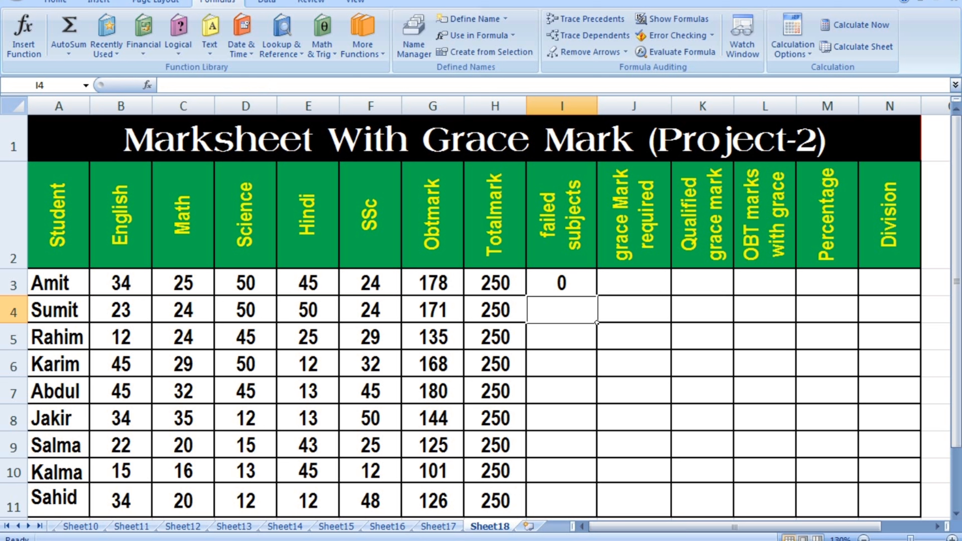
pyautogui.click(562, 283)
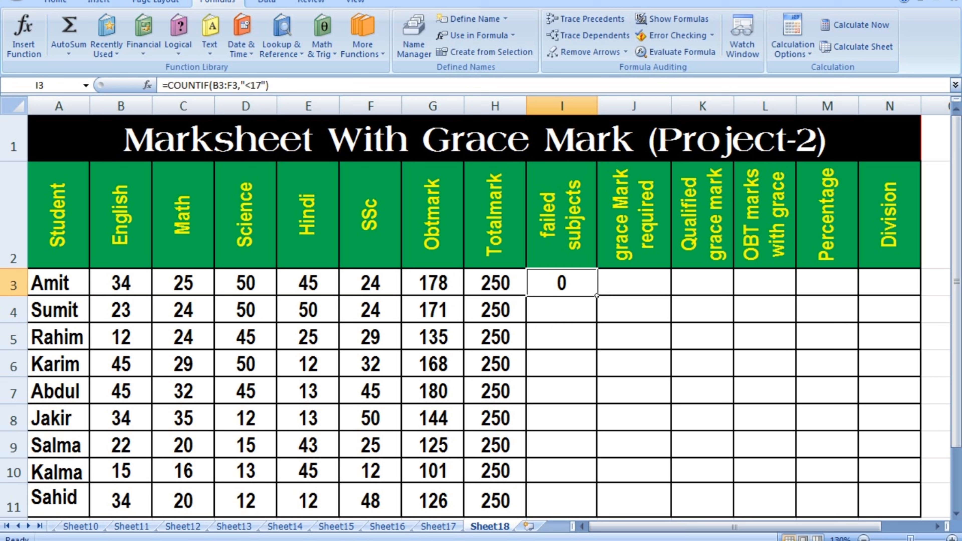
pyautogui.moveTo(597, 295); pyautogui.dragTo(597, 517)
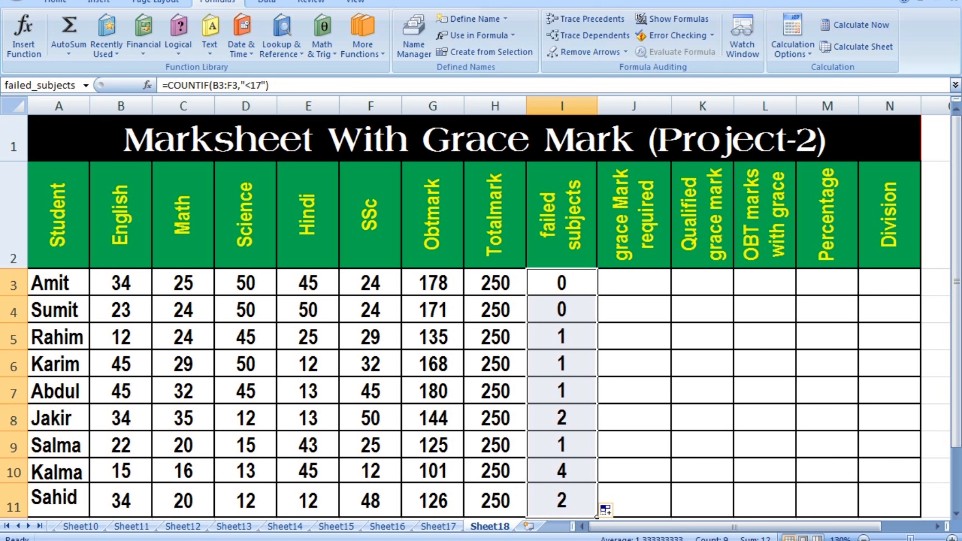
# Check the failed subject counts in rows 5 and 8 against those students' marks
pyautogui.click(562, 337)
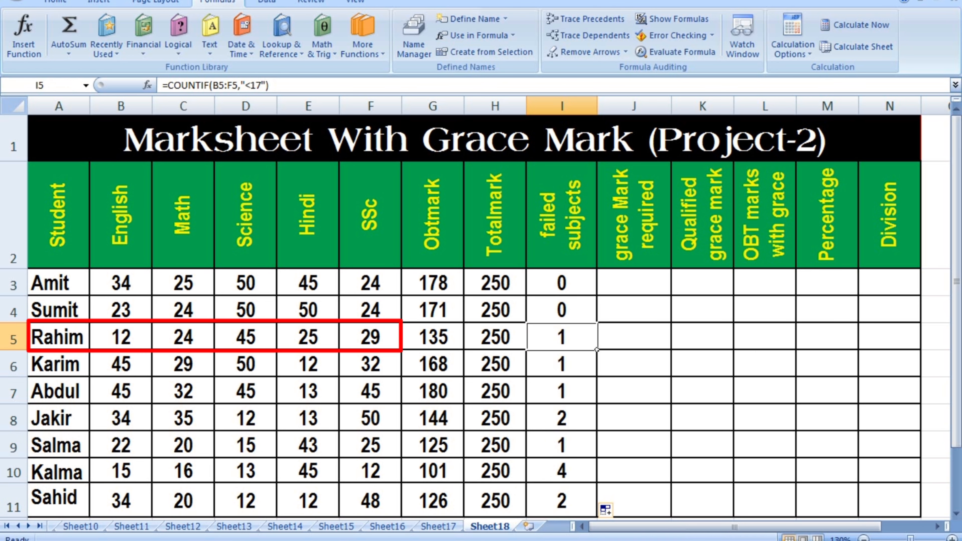
pyautogui.click(121, 337)
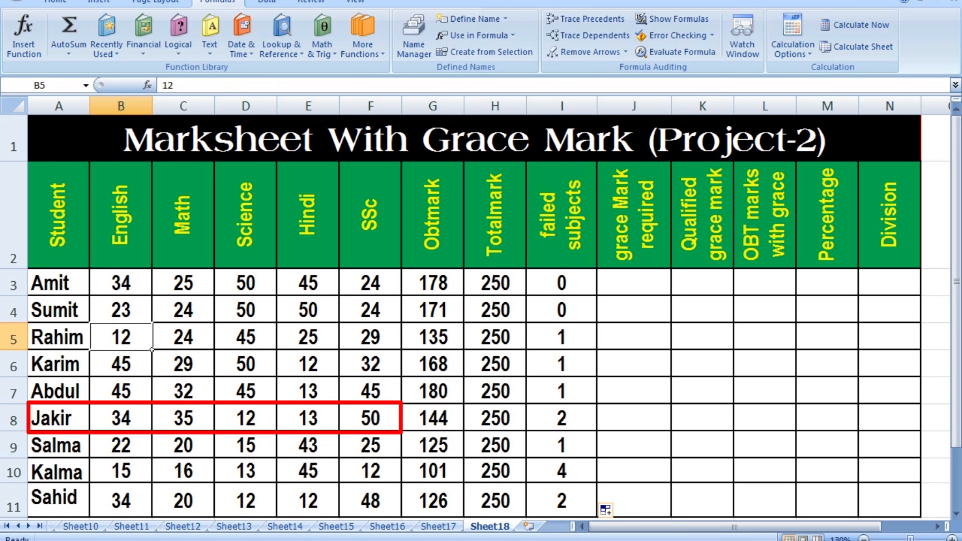
pyautogui.click(246, 418)
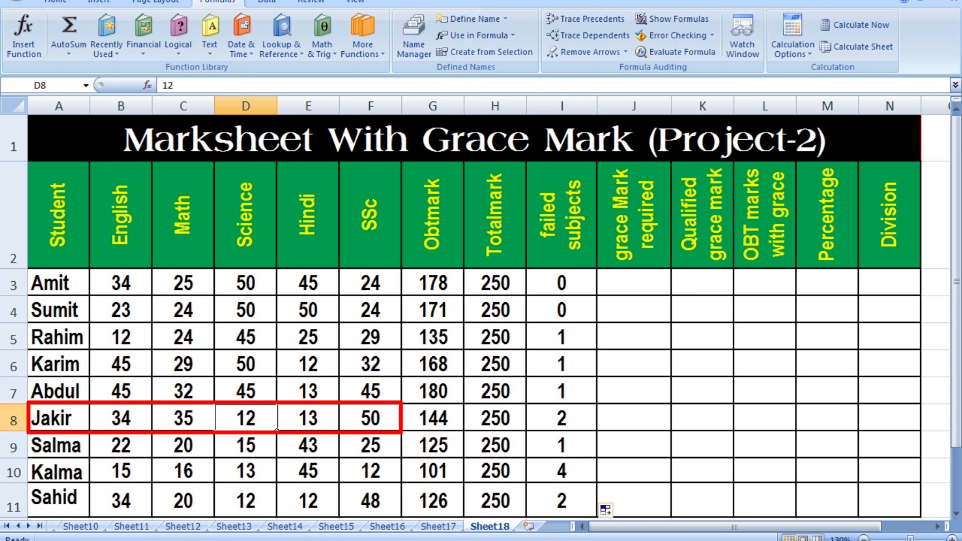
pyautogui.click(309, 418)
# Begin an IF formula in the required grace mark cell J3 that returns "Fail" when failed_subjects>2
pyautogui.click(634, 283)
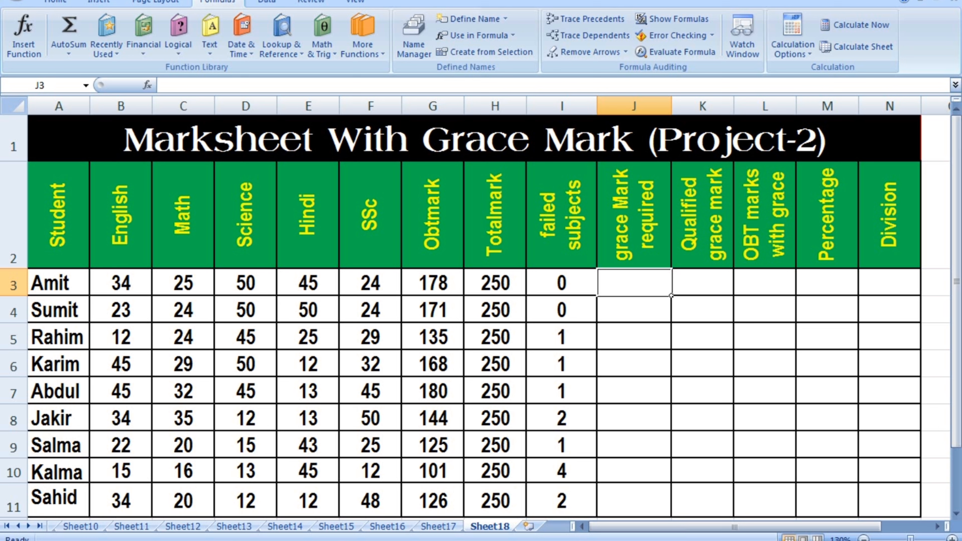
pyautogui.write('=')
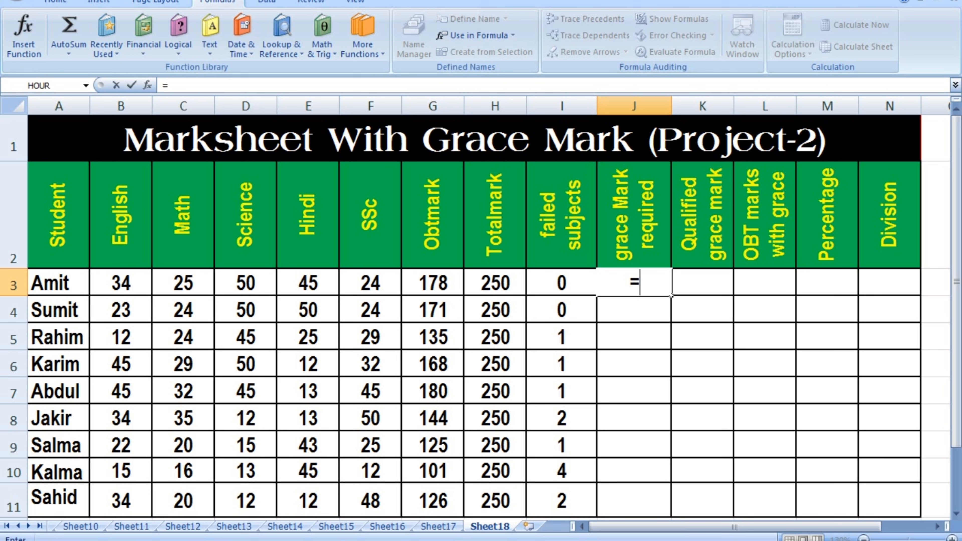
pyautogui.write('i')
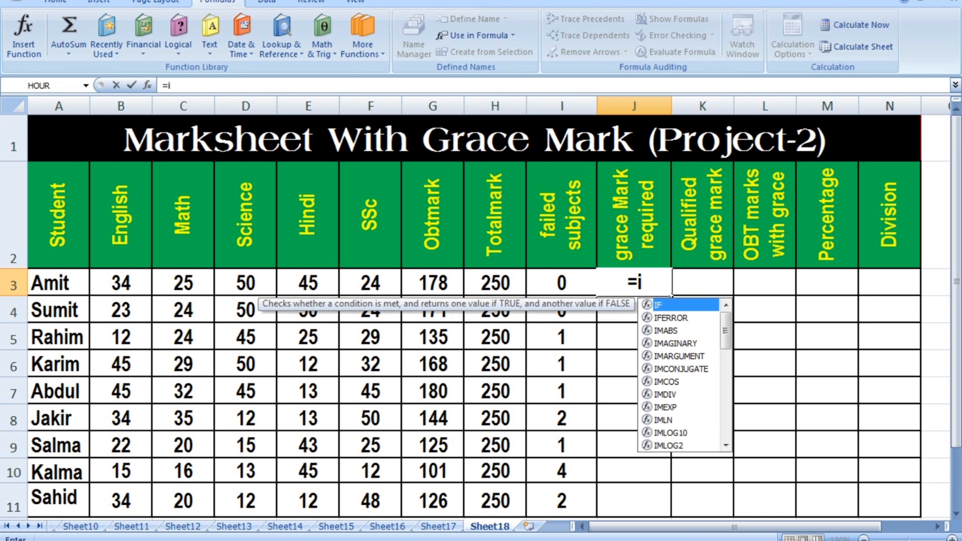
pyautogui.write('f(')
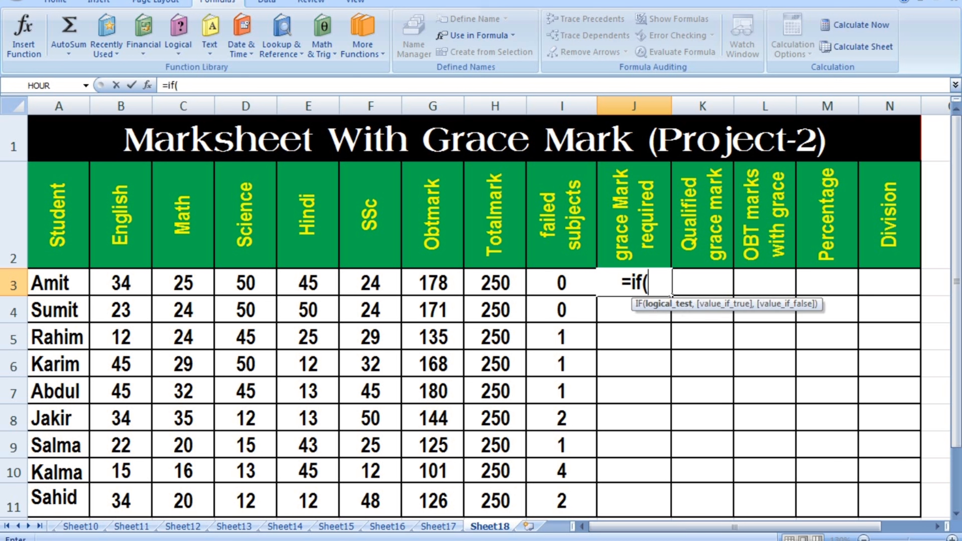
pyautogui.moveTo(591, 284); pyautogui.dragTo(591, 506)
pyautogui.write('>2')
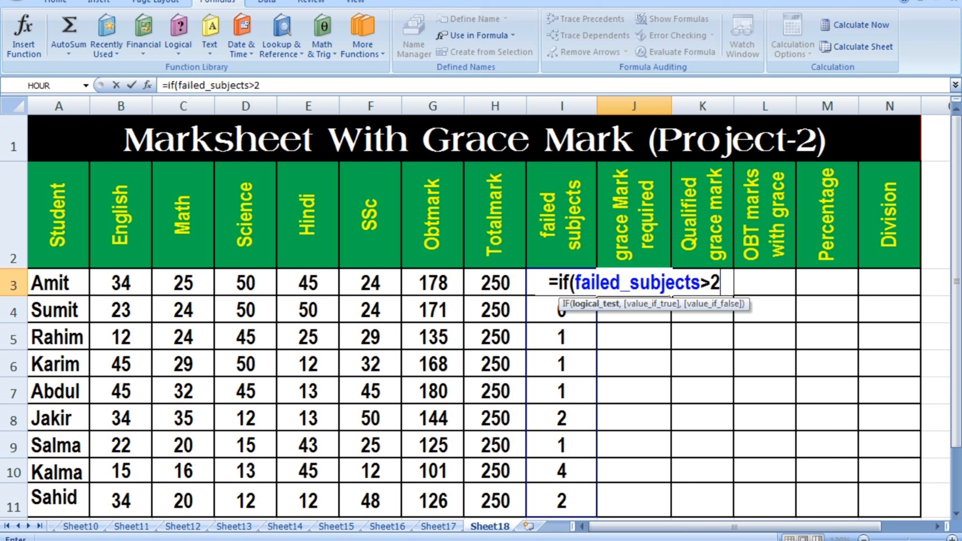
pyautogui.write(',')
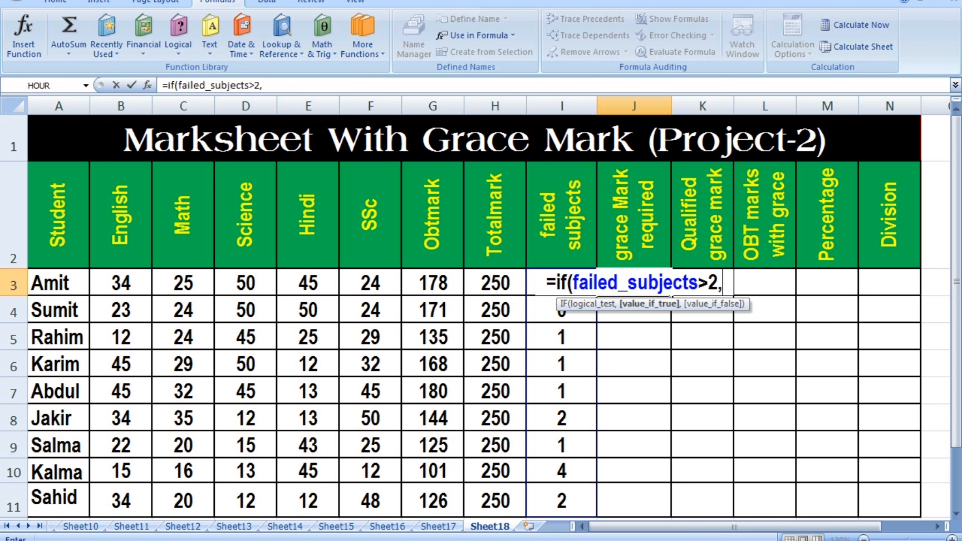
pyautogui.write('"Fai')
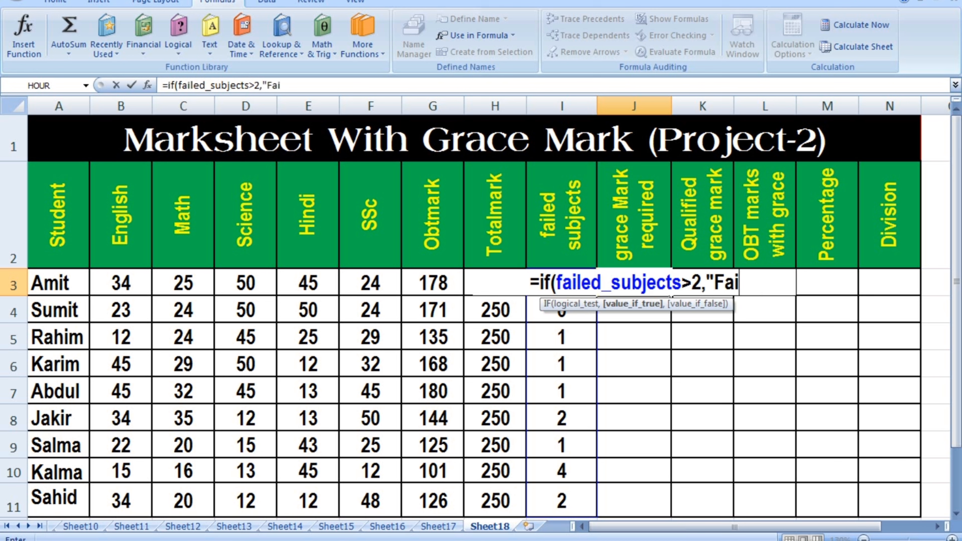
pyautogui.write('l",')
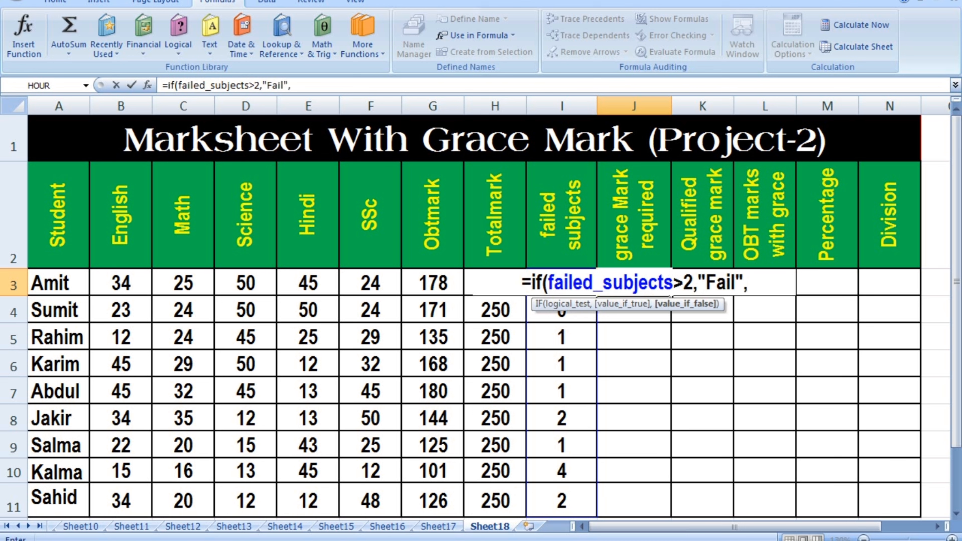
# Open a parenthesised value-if-false in the J3 formula with the English shortfall term if(English<17,17-English,0)
pyautogui.write('(if(')
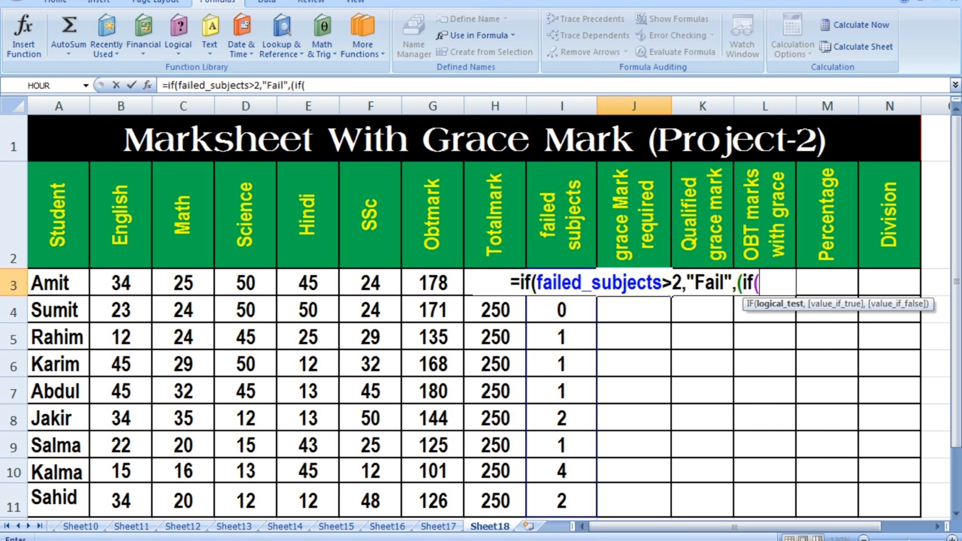
pyautogui.write('eng')
pyautogui.press('Tab')
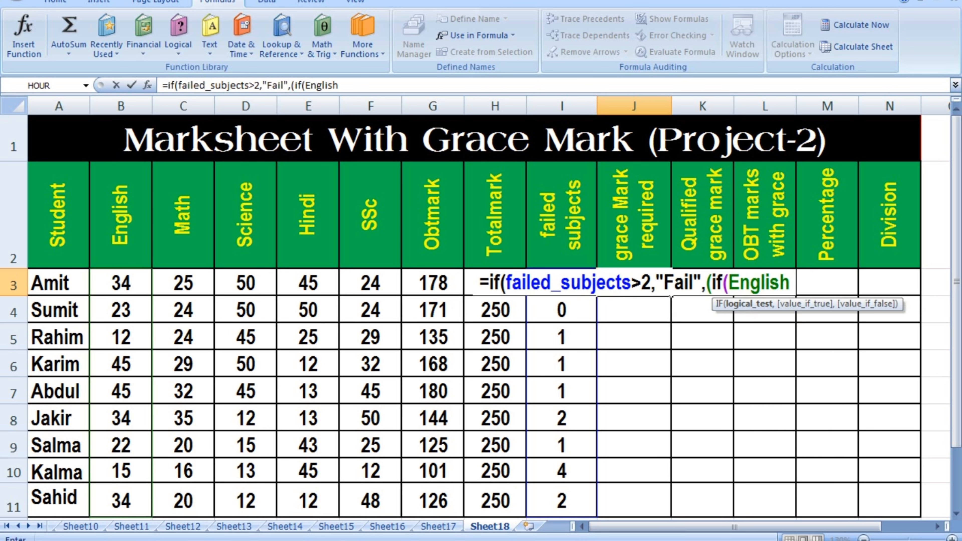
pyautogui.write('<17')
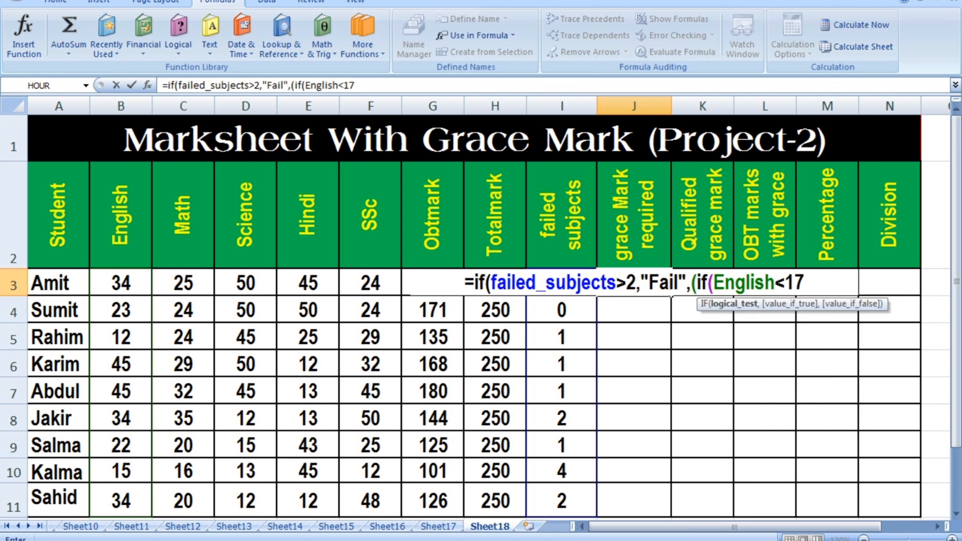
pyautogui.write(',17')
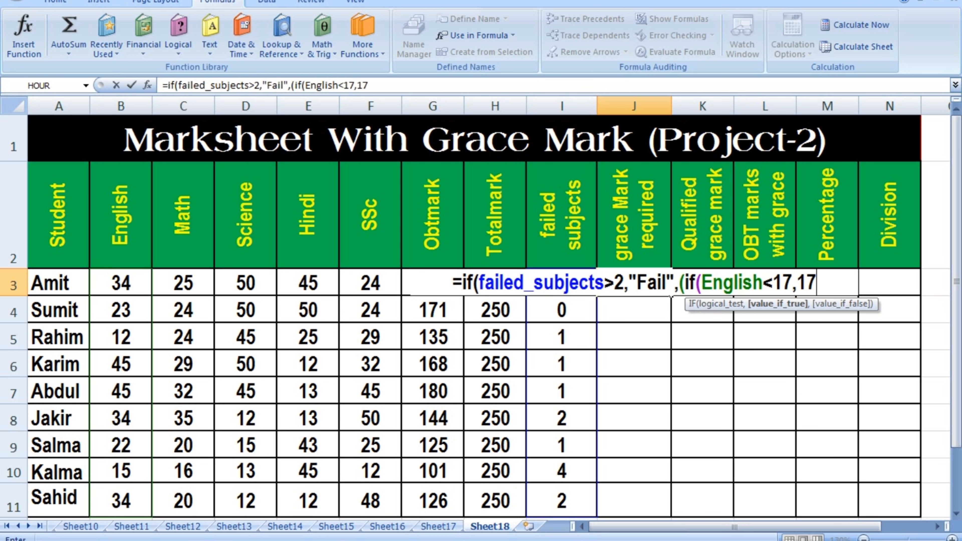
pyautogui.write('-eng')
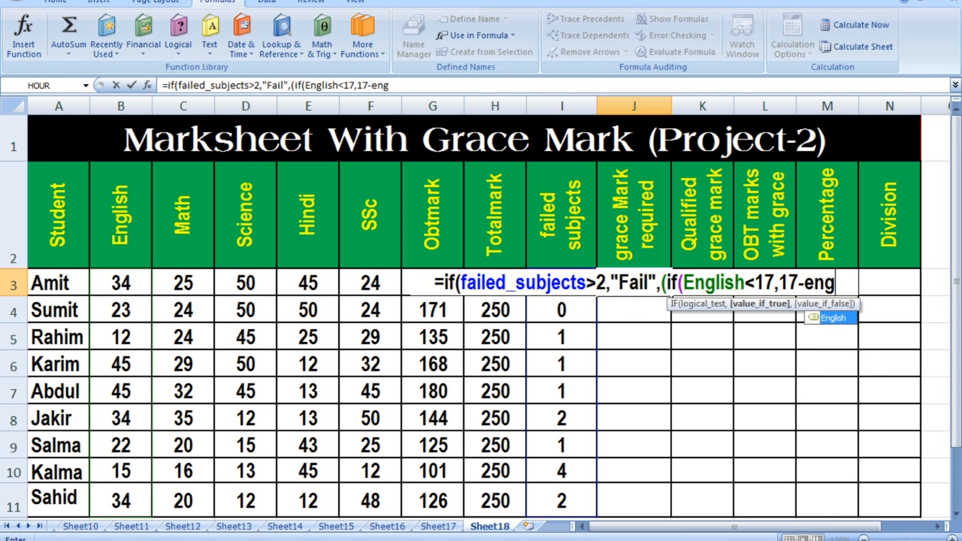
pyautogui.press('Tab')
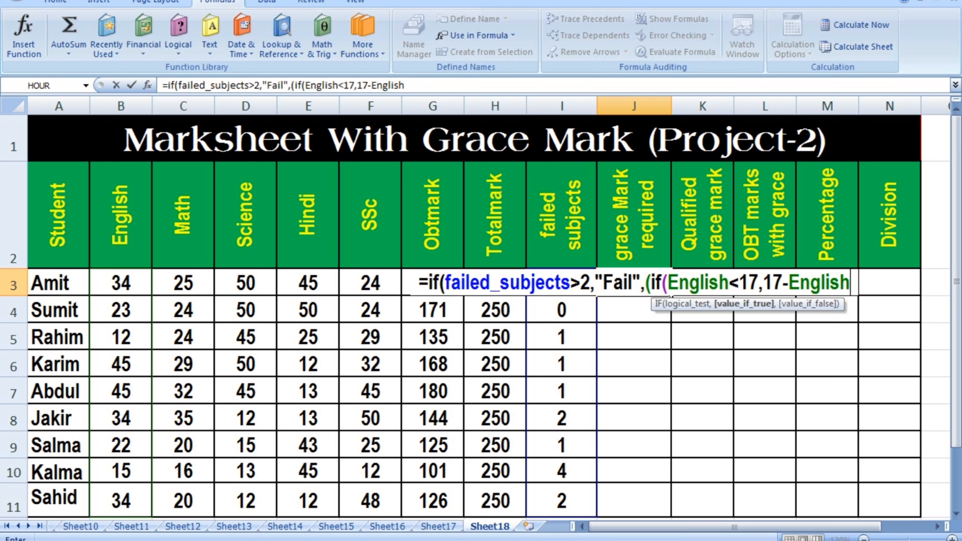
pyautogui.write(',')
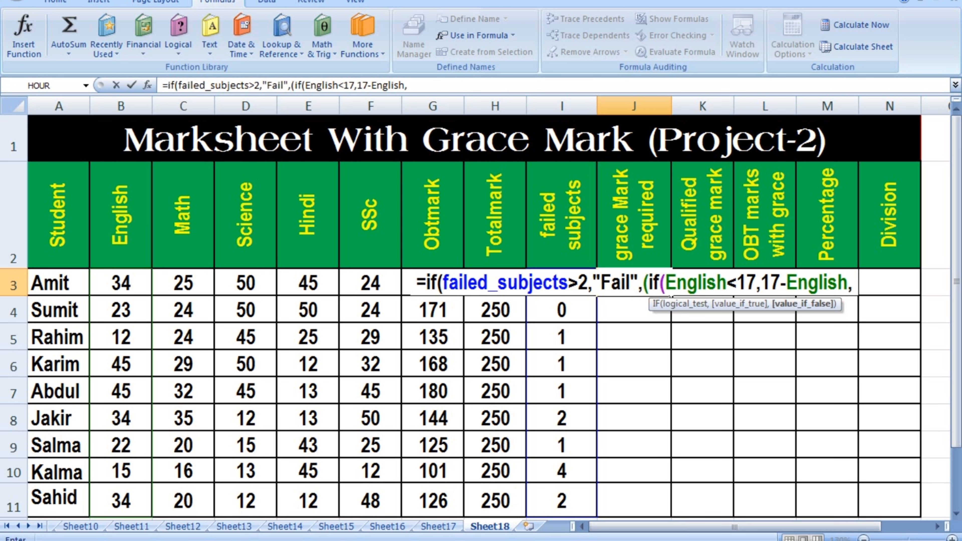
pyautogui.write('0)')
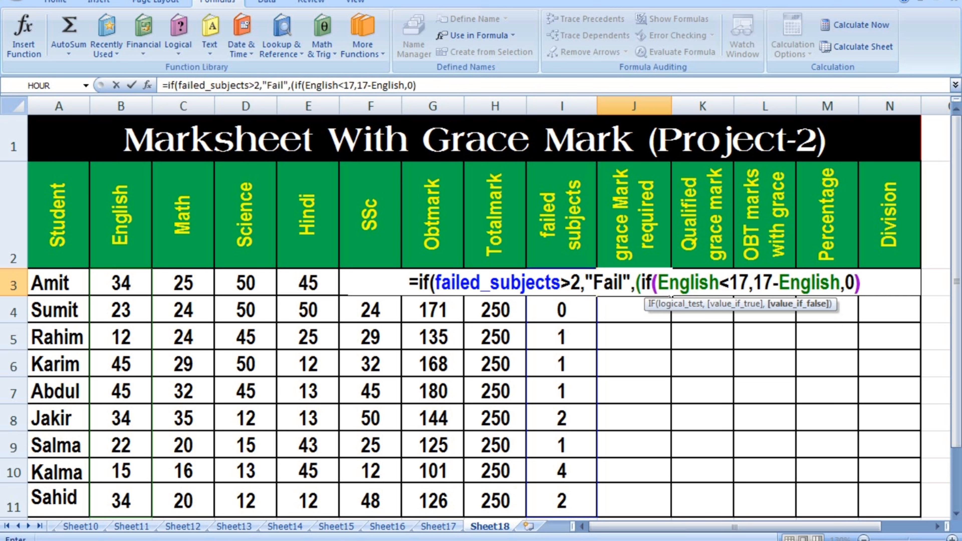
# Add the Math shortfall term +if(math<17,17-math,0) to the J3 formula
pyautogui.write('+')
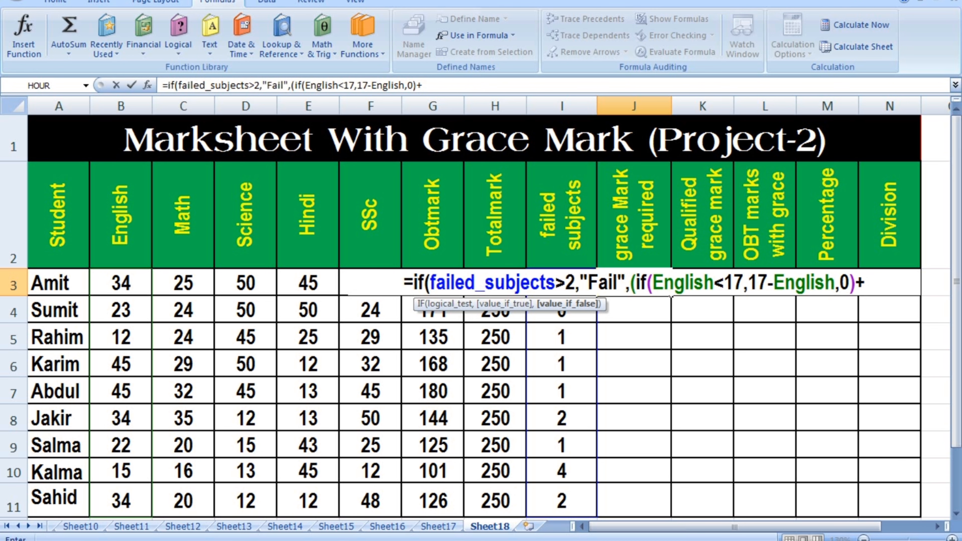
pyautogui.write('if(')
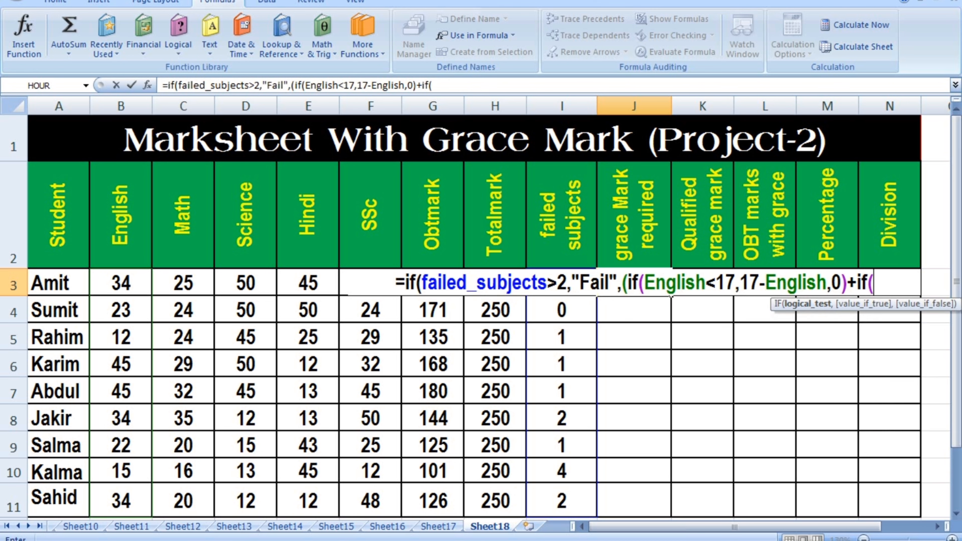
pyautogui.write('math')
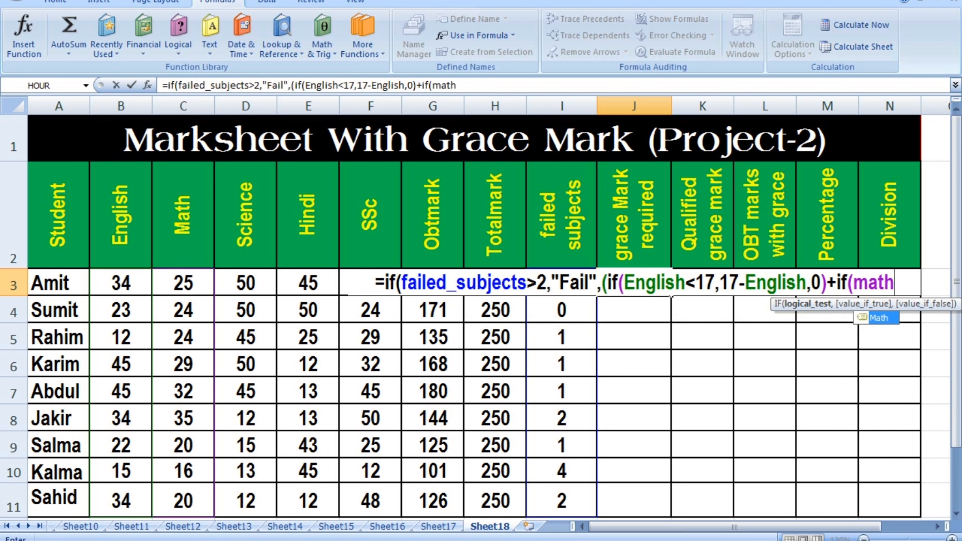
pyautogui.write('<17')
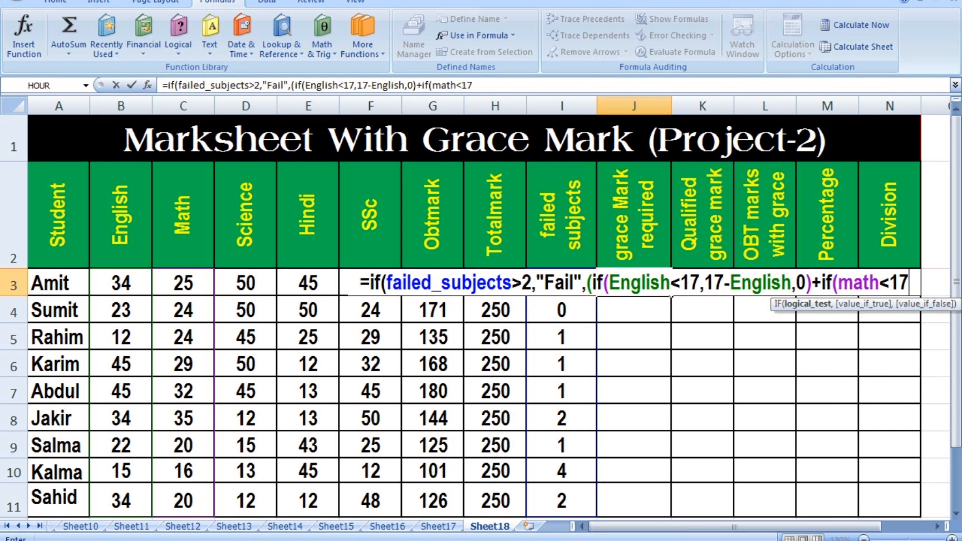
pyautogui.write(',17-')
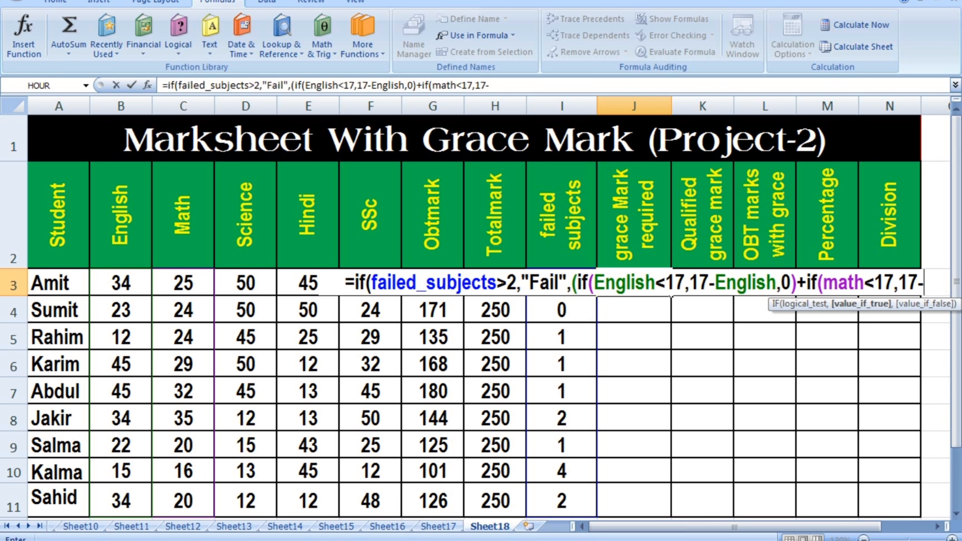
pyautogui.write('matg')
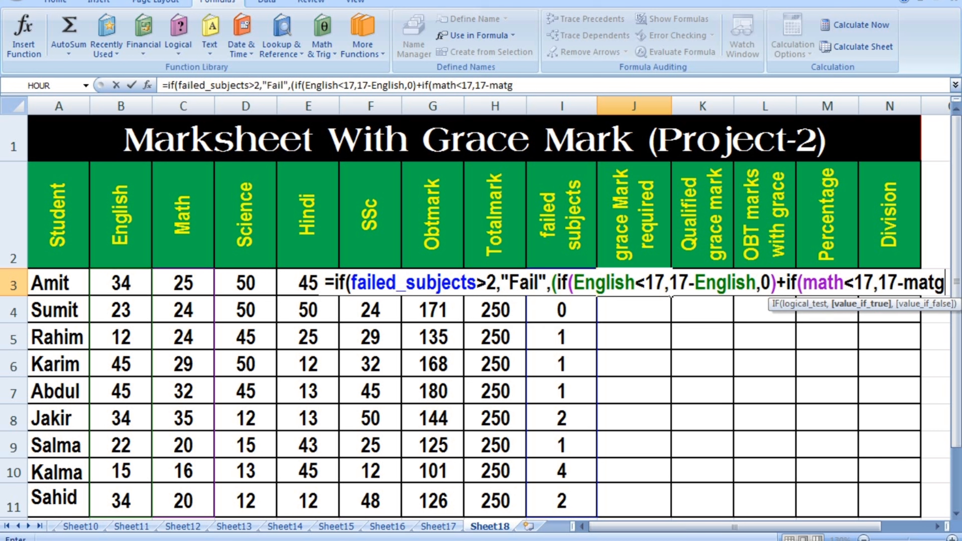
pyautogui.press('BackSpace')
pyautogui.write('h')
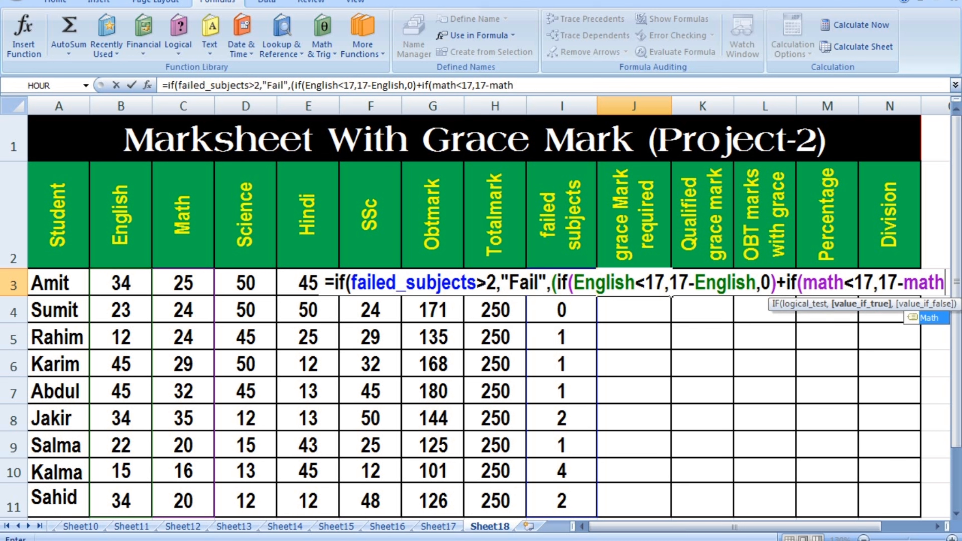
pyautogui.write(',')
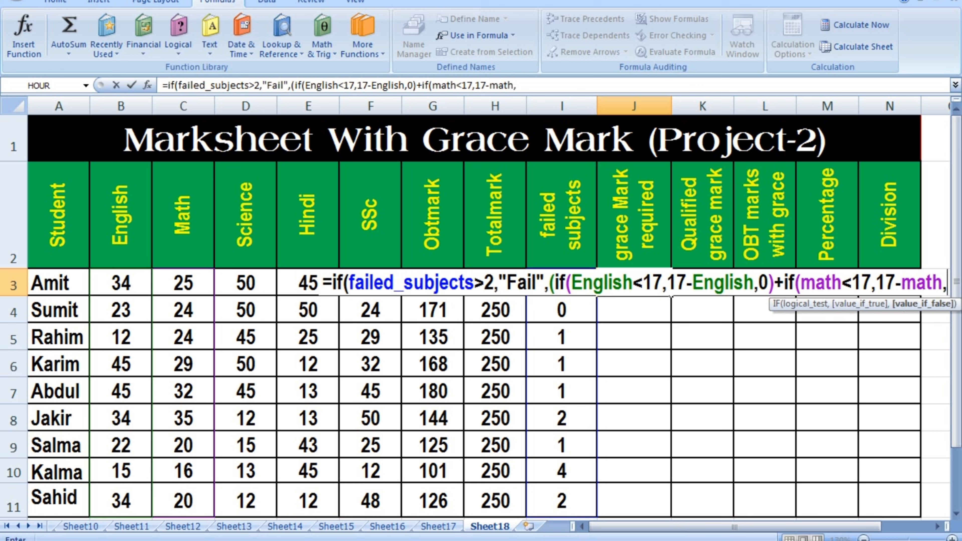
pyautogui.write('0')
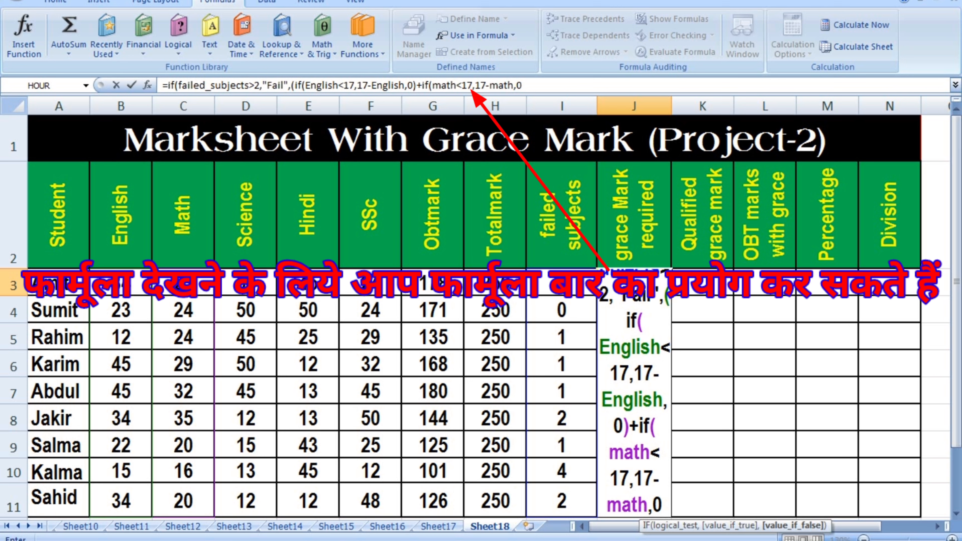
pyautogui.write(')')
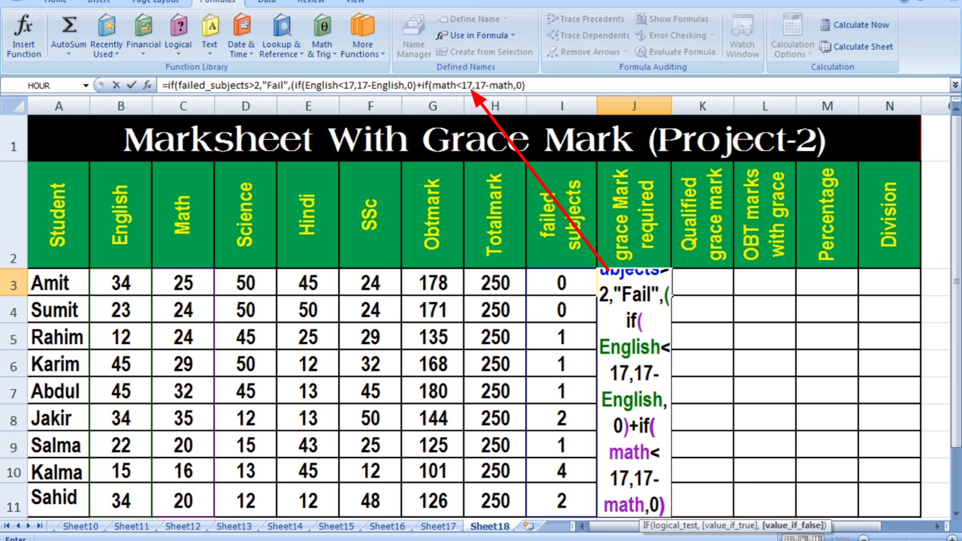
# Add the Science shortfall term +if(Science<17,17-Science,0) to the J3 formula, followed by a plus sign
pyautogui.write('+')
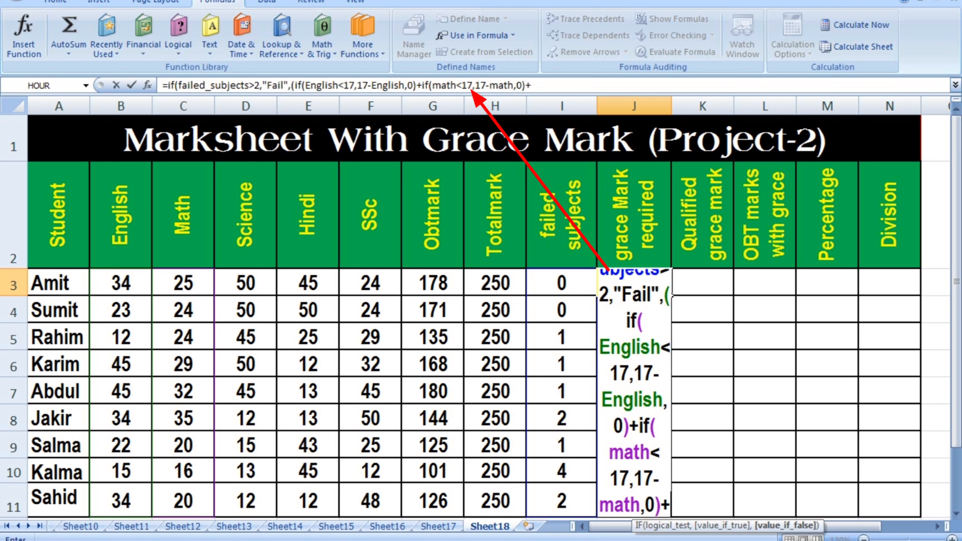
pyautogui.write('if(')
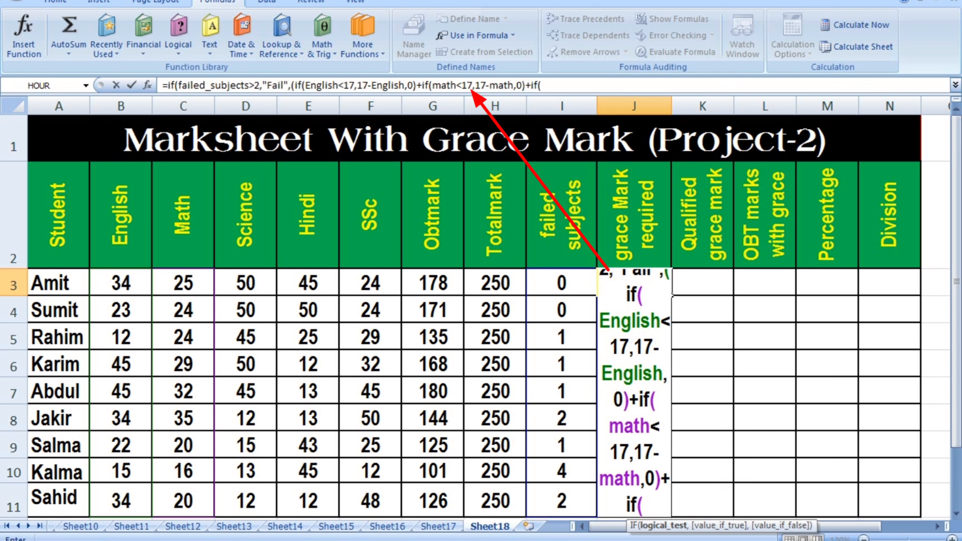
pyautogui.moveTo(246, 282); pyautogui.dragTo(246, 471)
pyautogui.write('<')
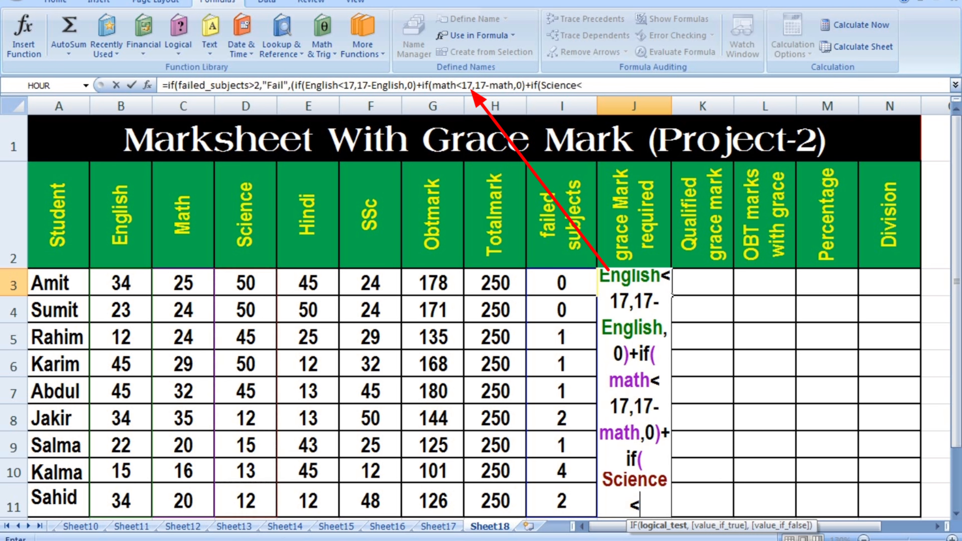
pyautogui.write('17,')
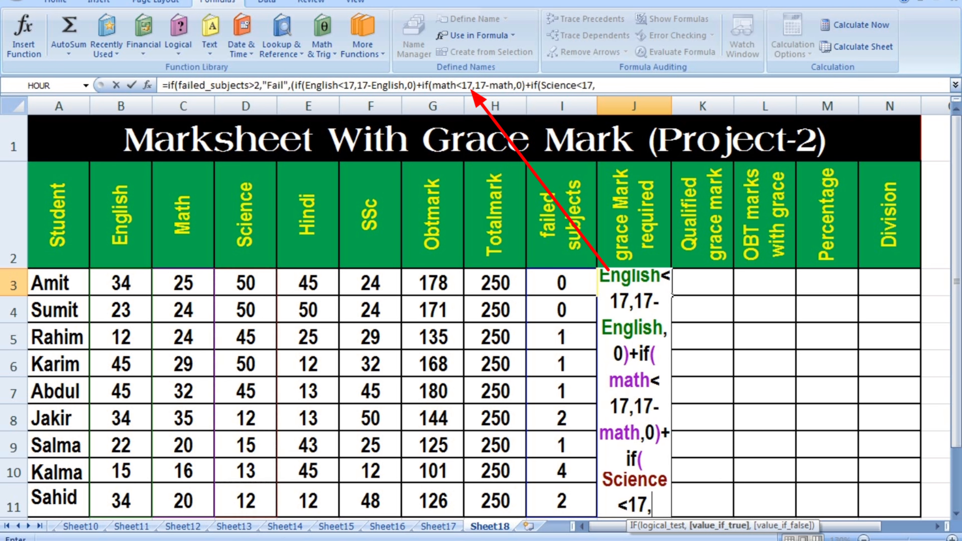
pyautogui.write('1')
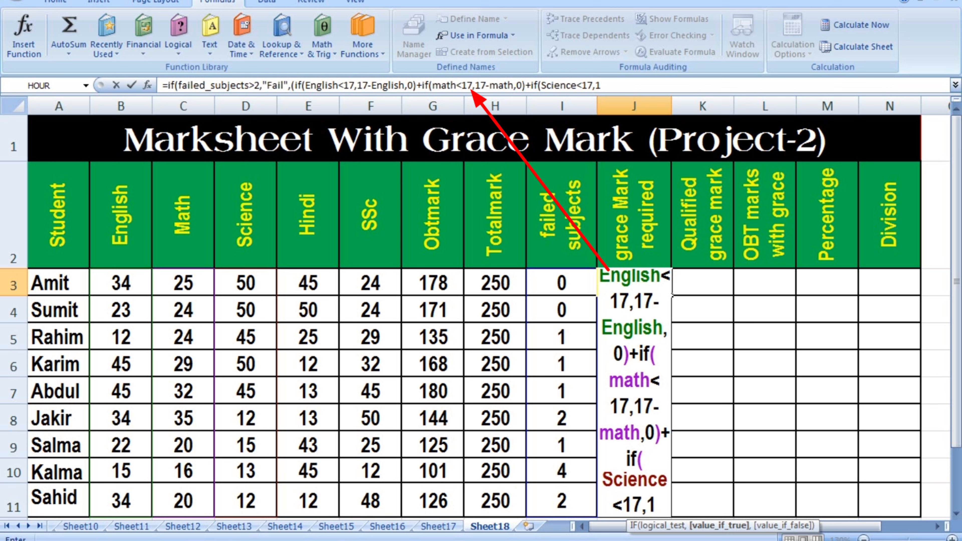
pyautogui.write('7-sc')
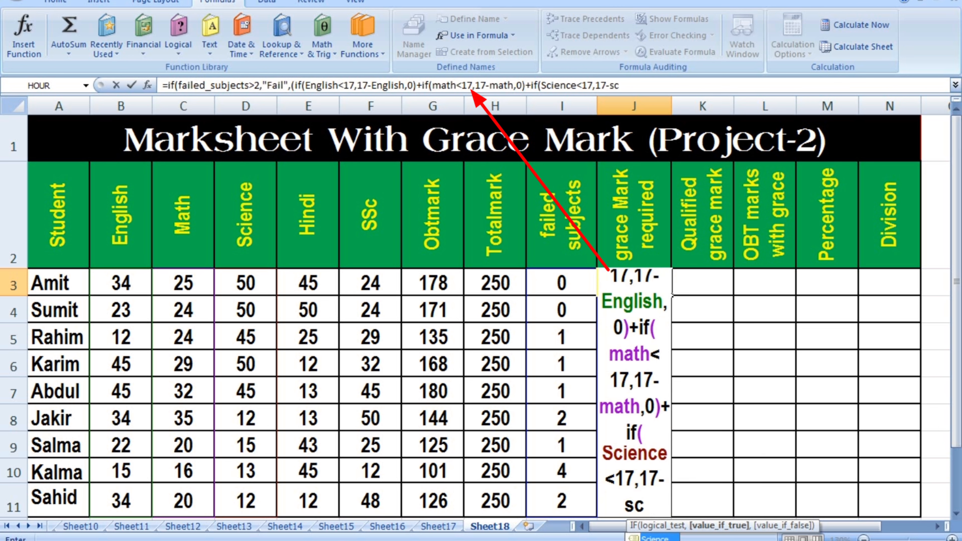
pyautogui.press('Tab')
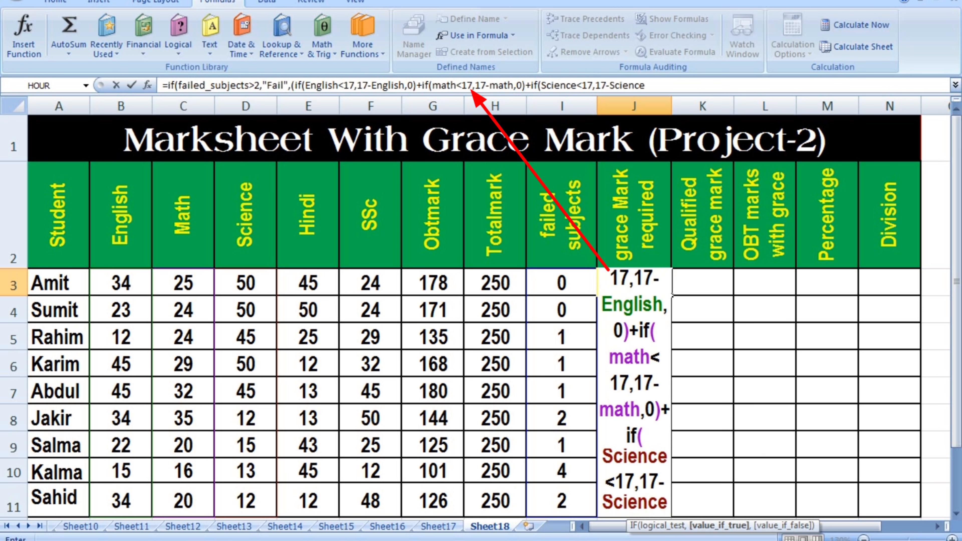
pyautogui.write(',0')
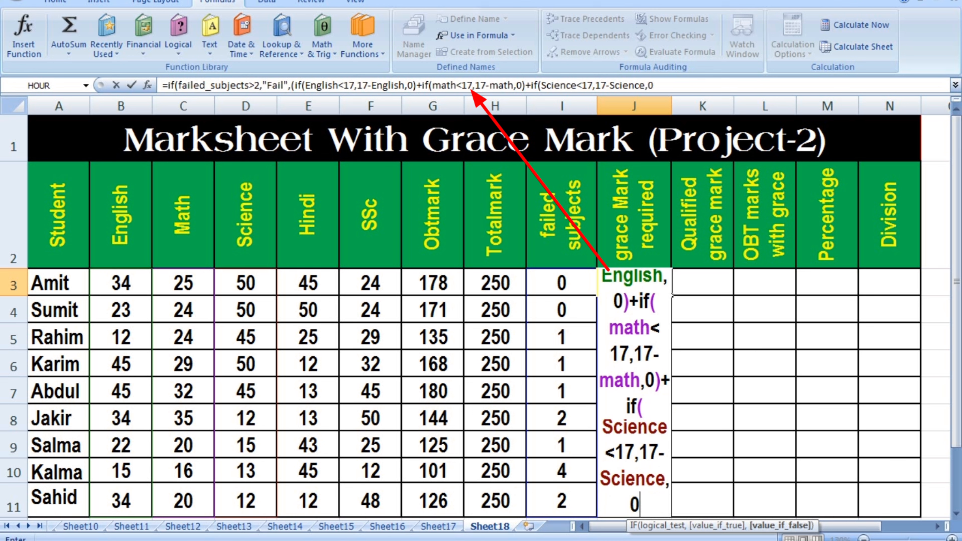
pyautogui.write(')+')
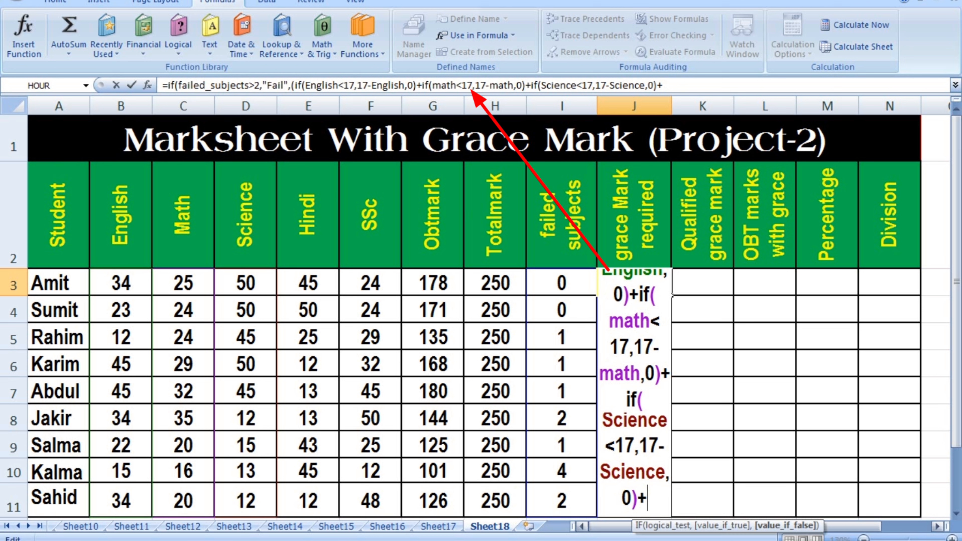
# Add the Hindi shortfall term if(Hindi<17,17-Hindi,0) to the J3 formula, followed by a plus sign
pyautogui.write('if')
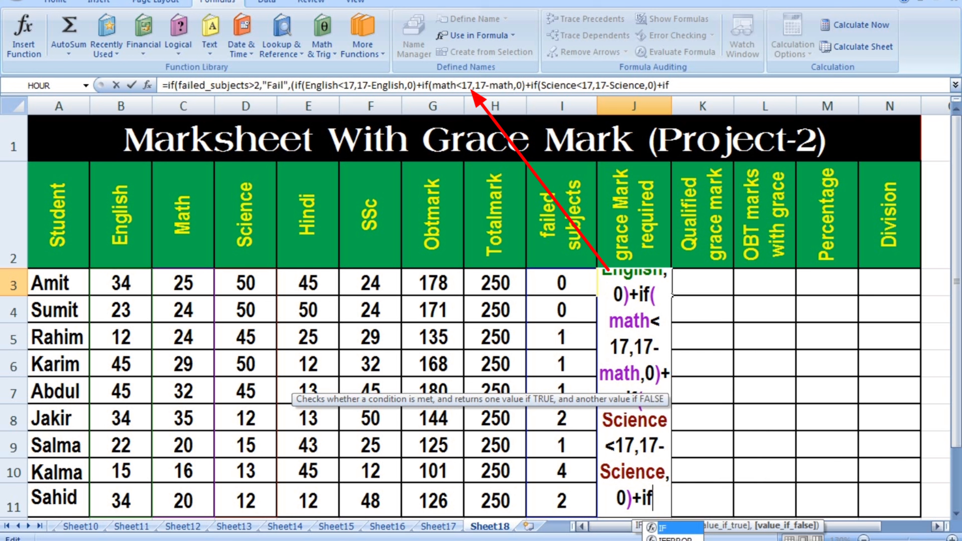
pyautogui.write('(')
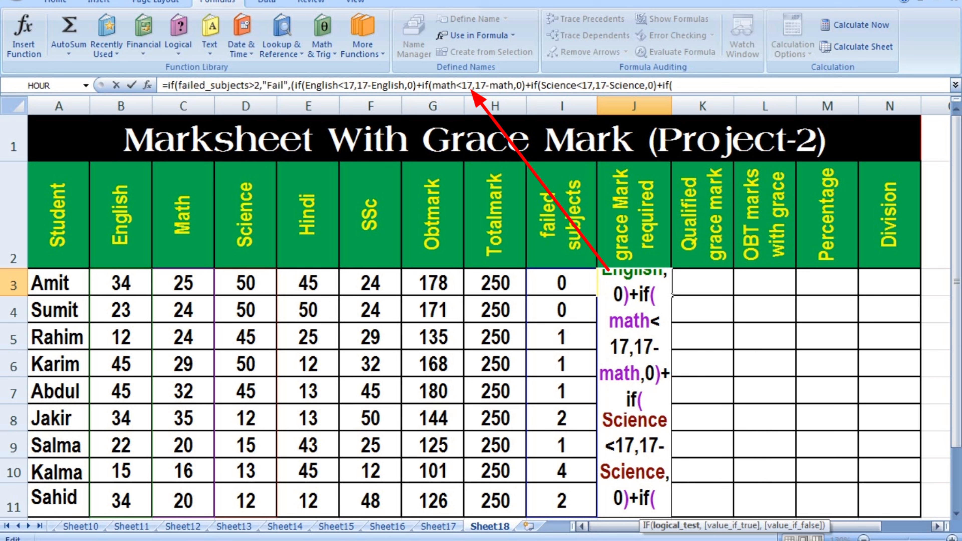
pyautogui.moveTo(308, 283); pyautogui.dragTo(309, 501)
pyautogui.write('<')
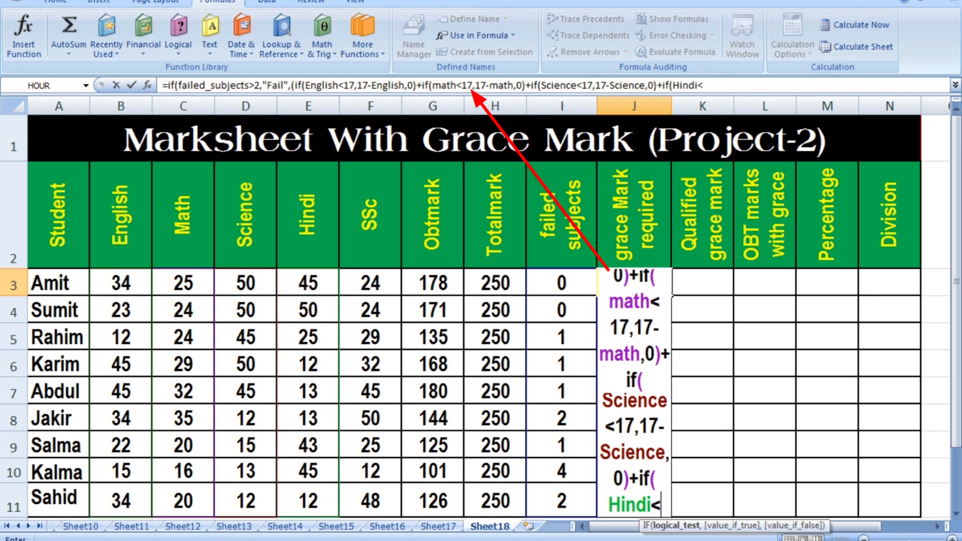
pyautogui.write('17')
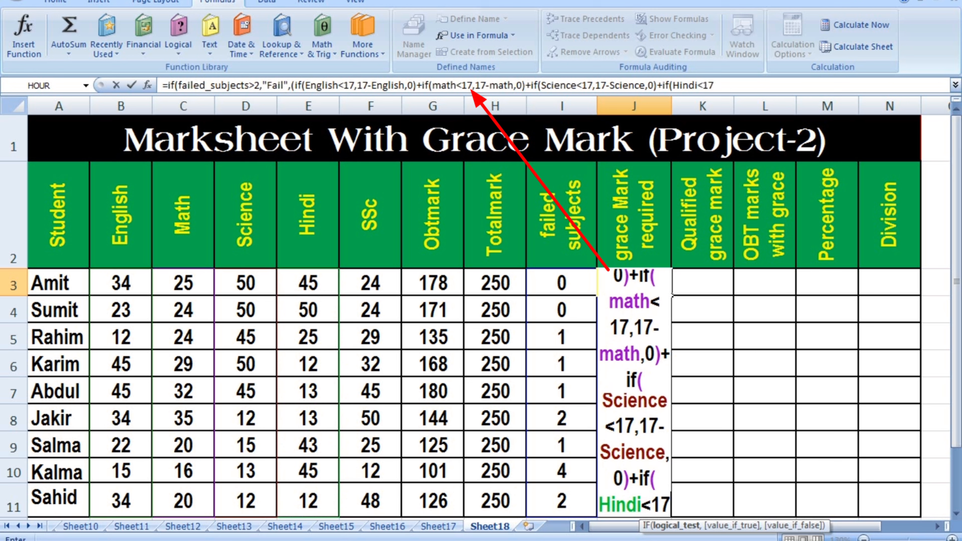
pyautogui.write(',17-')
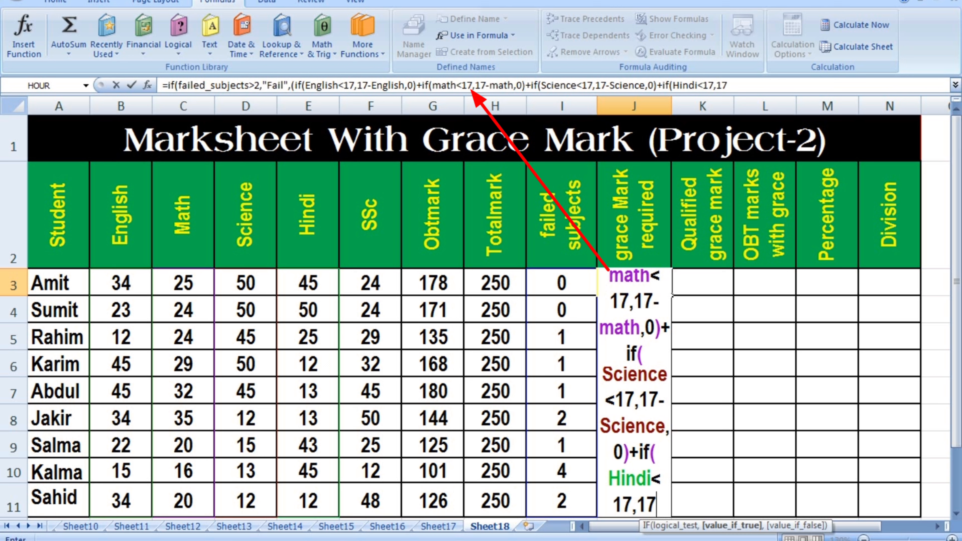
pyautogui.write('hin')
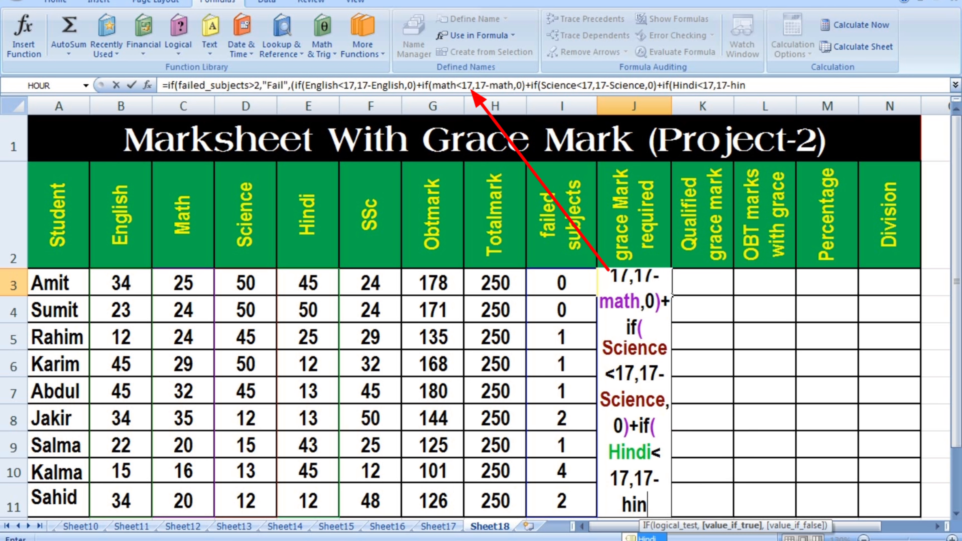
pyautogui.press('Tab')
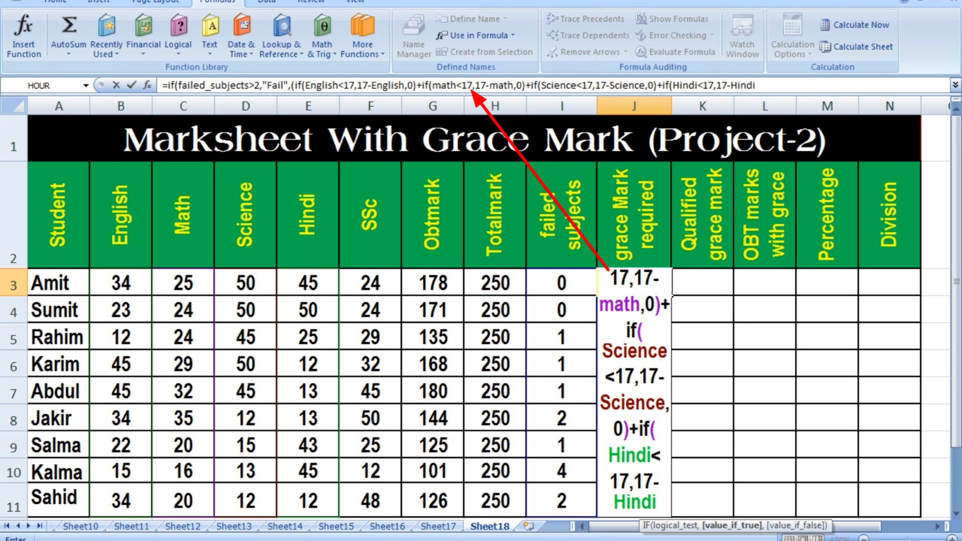
pyautogui.write(',0')
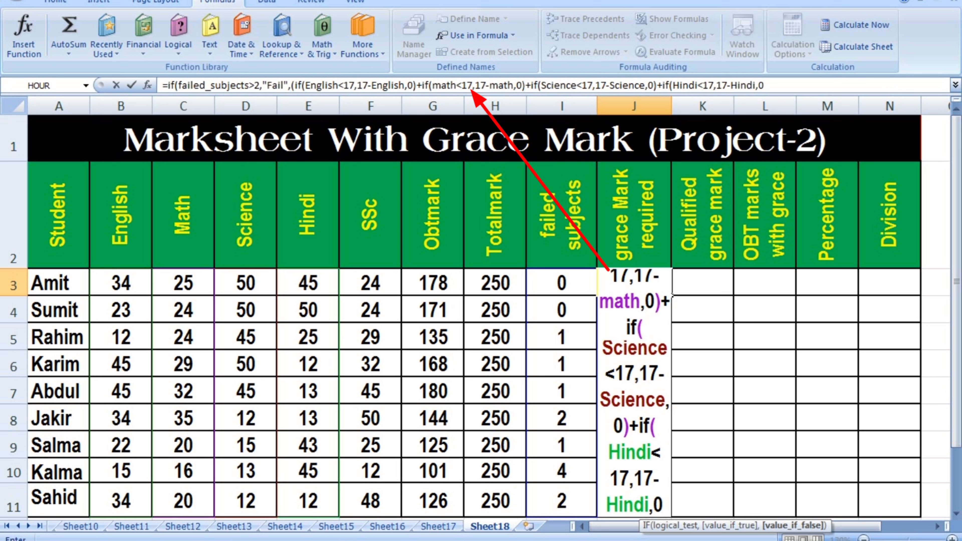
pyautogui.write(')+')
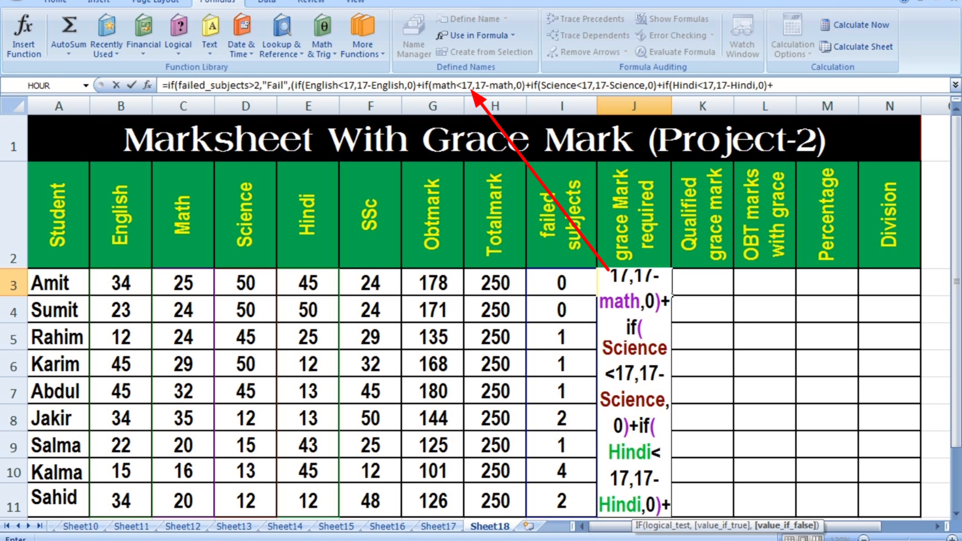
# Append the SSc shortfall term if(SSc<17,17-ssc,0 to the J3 formula, leaving its parentheses open
pyautogui.write('if(')
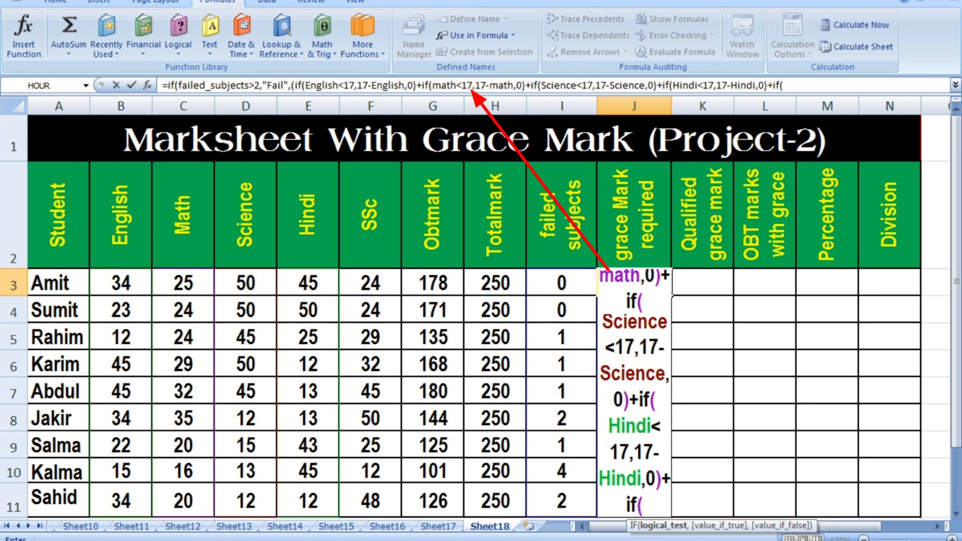
pyautogui.moveTo(371, 283); pyautogui.dragTo(371, 500)
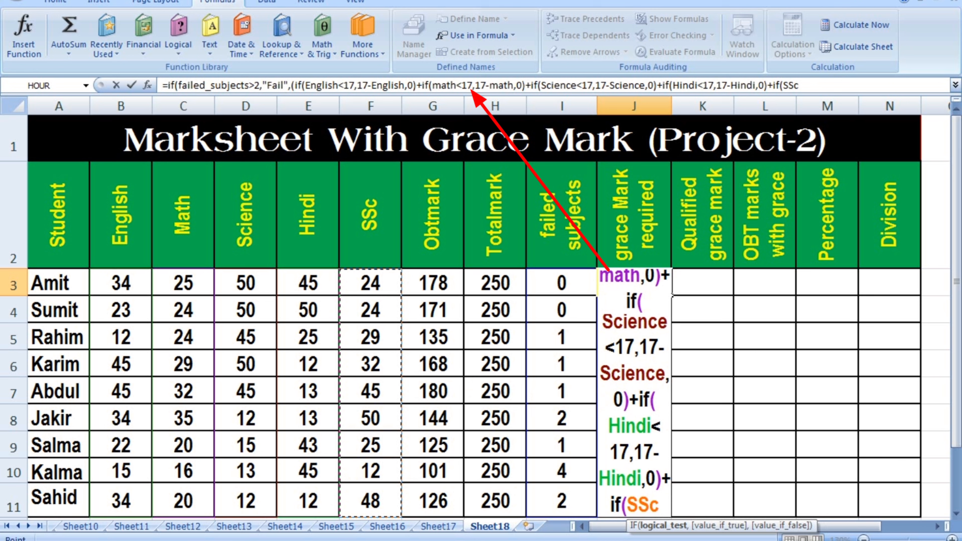
pyautogui.write('<17')
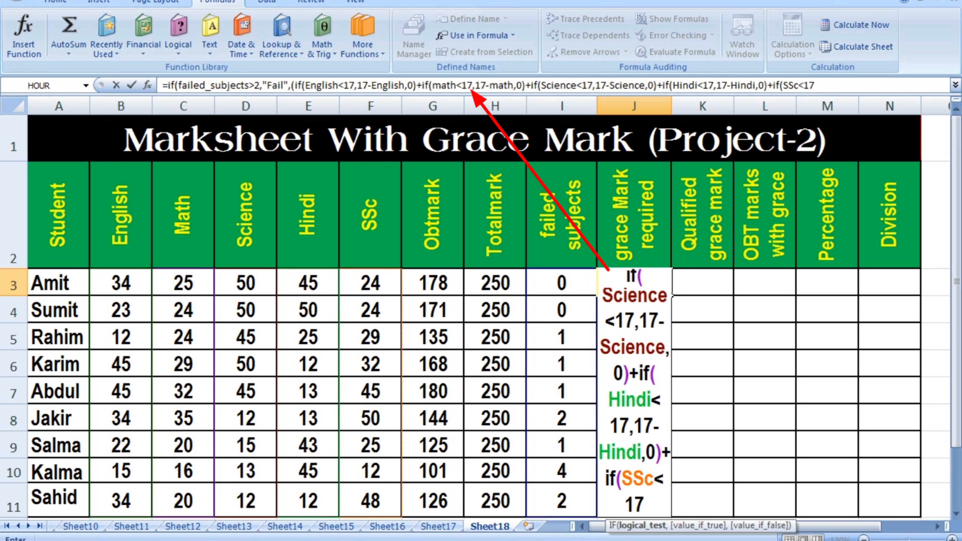
pyautogui.write(',17-')
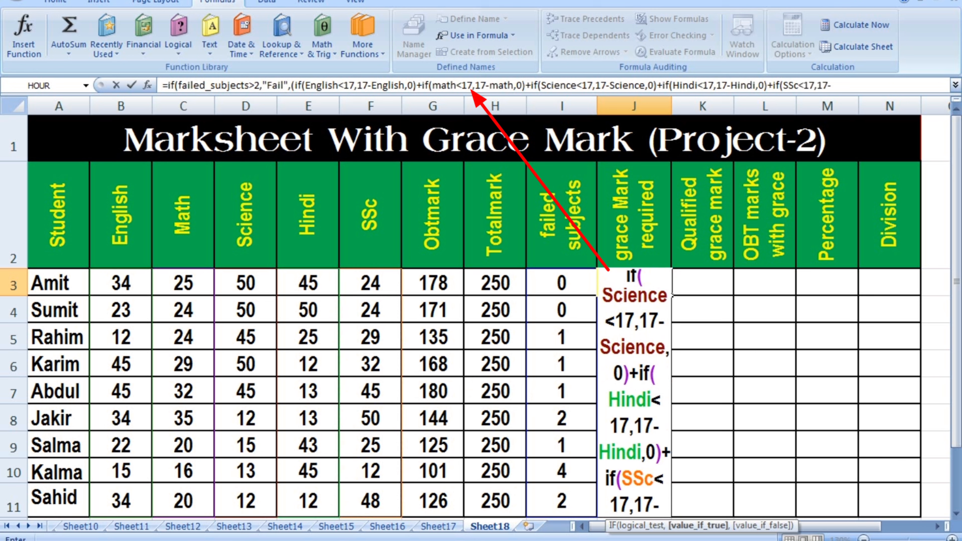
pyautogui.write('ssc')
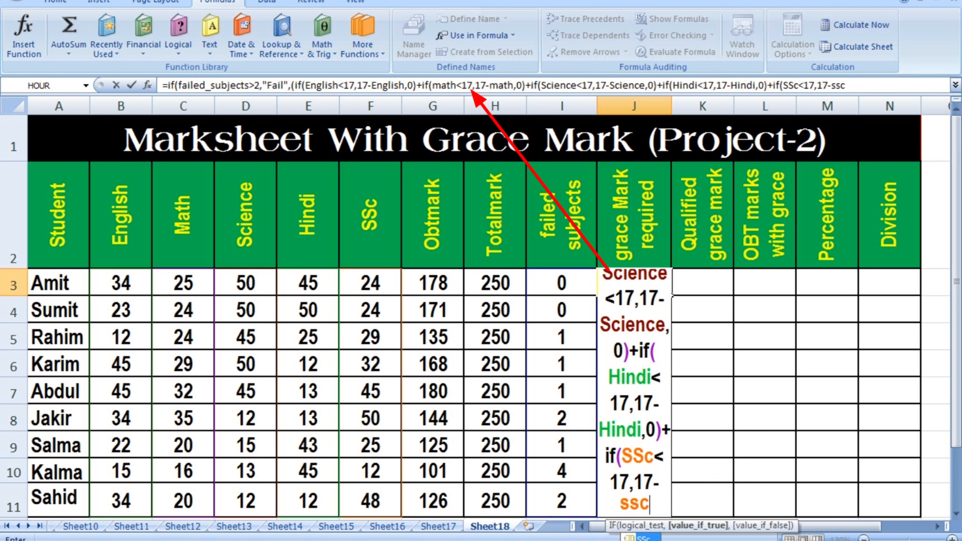
pyautogui.write(',')
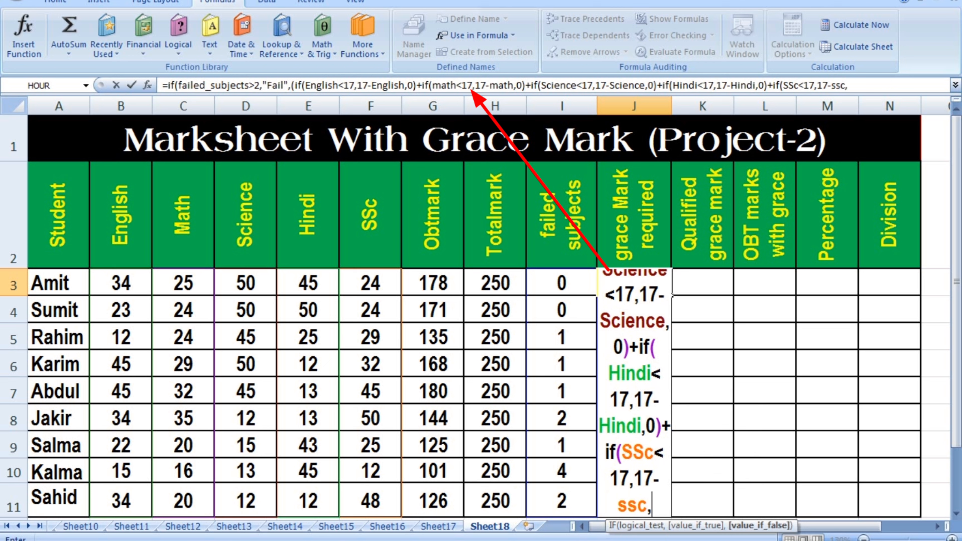
pyautogui.write('0')
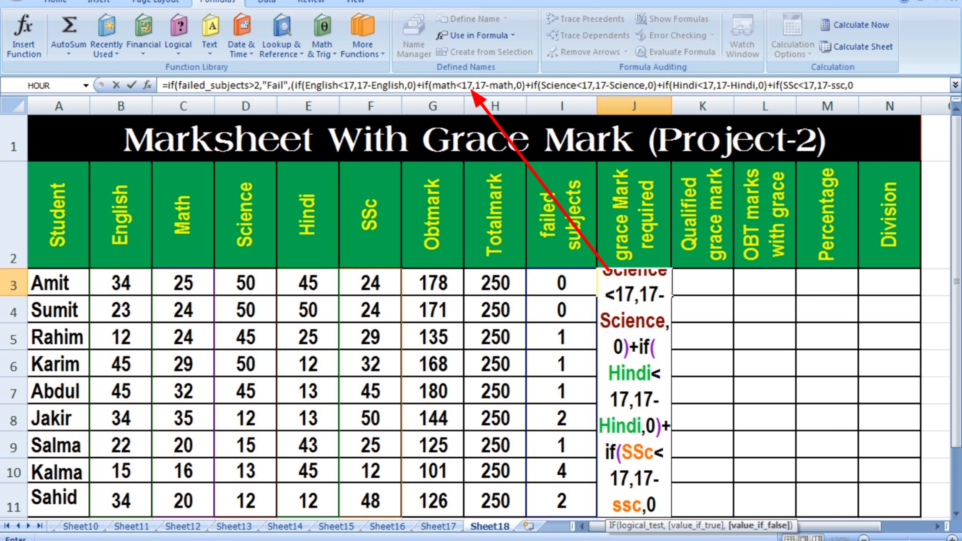
# Close the J3 formula with three parentheses, enter it, and fill it down the required grace mark column to J11
pyautogui.write(')))')
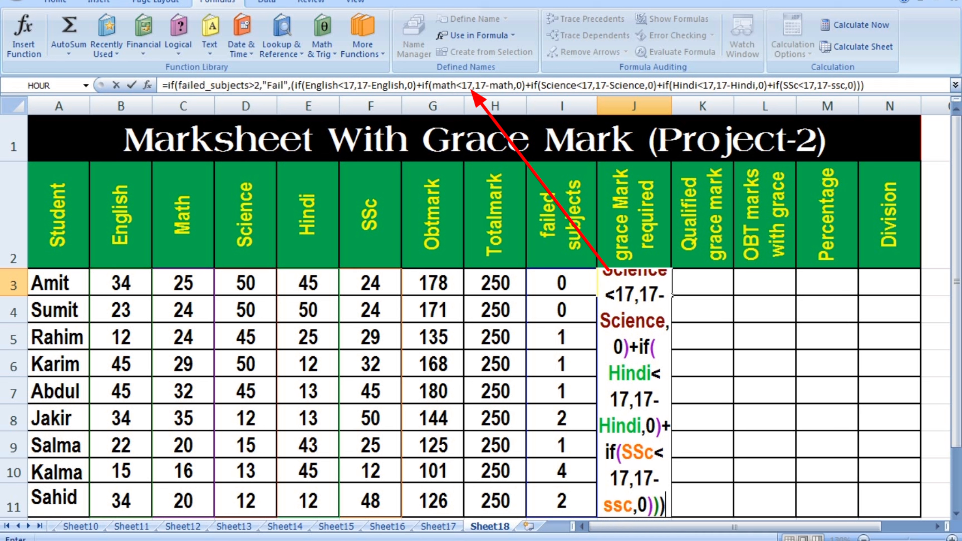
pyautogui.write(')')
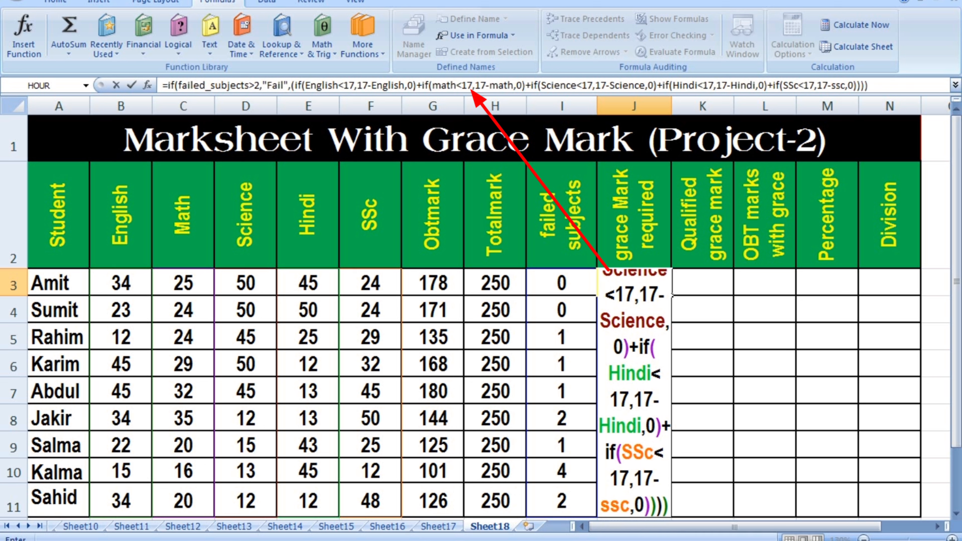
pyautogui.press('BackSpace')
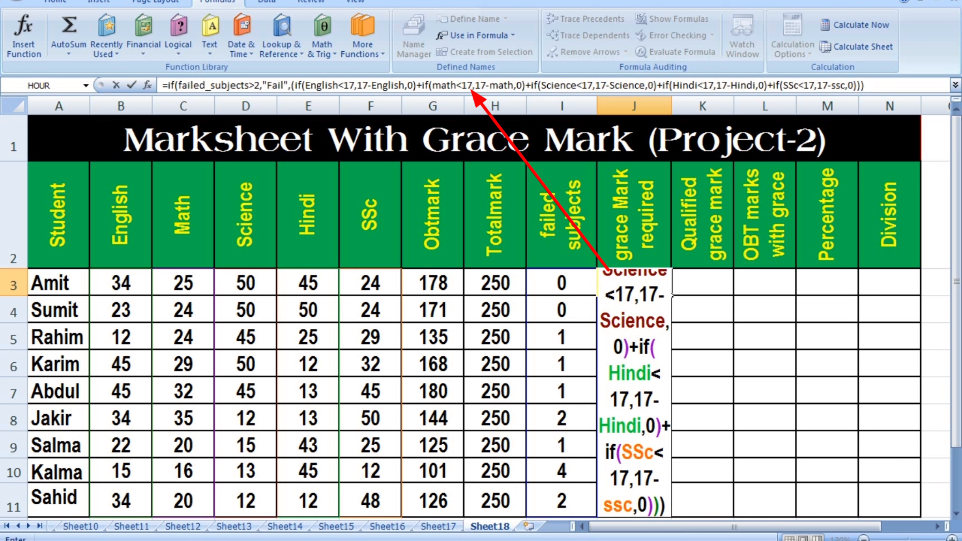
pyautogui.press('Return')
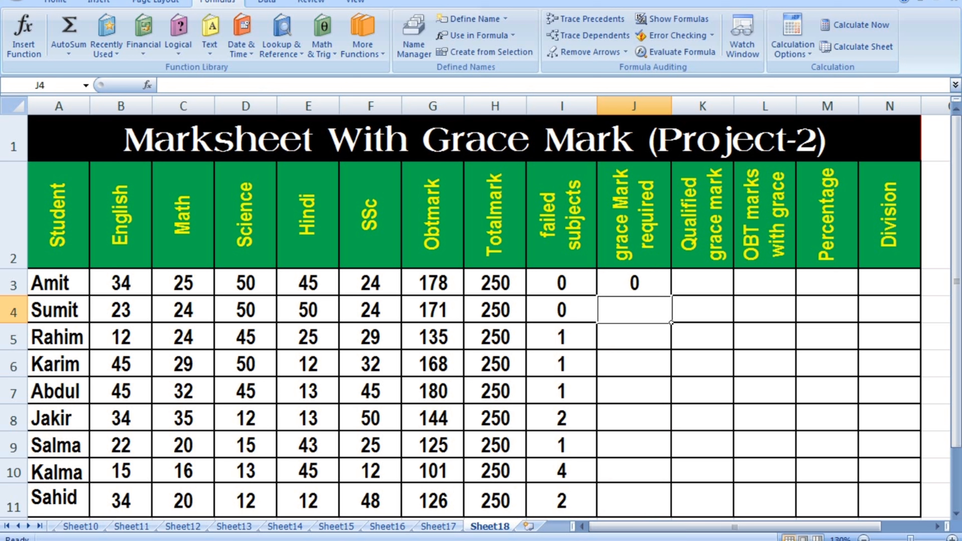
pyautogui.click(635, 282)
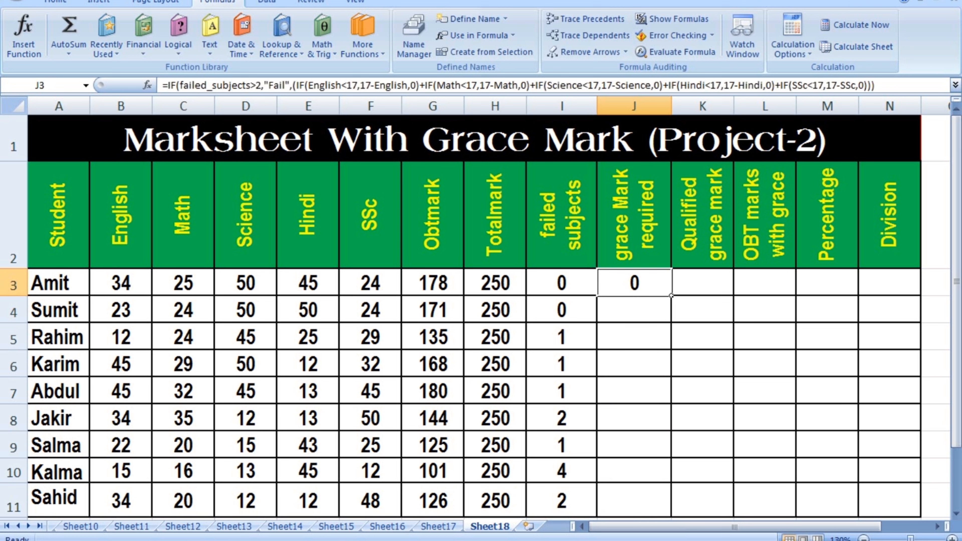
pyautogui.moveTo(671, 295); pyautogui.dragTo(671, 517)
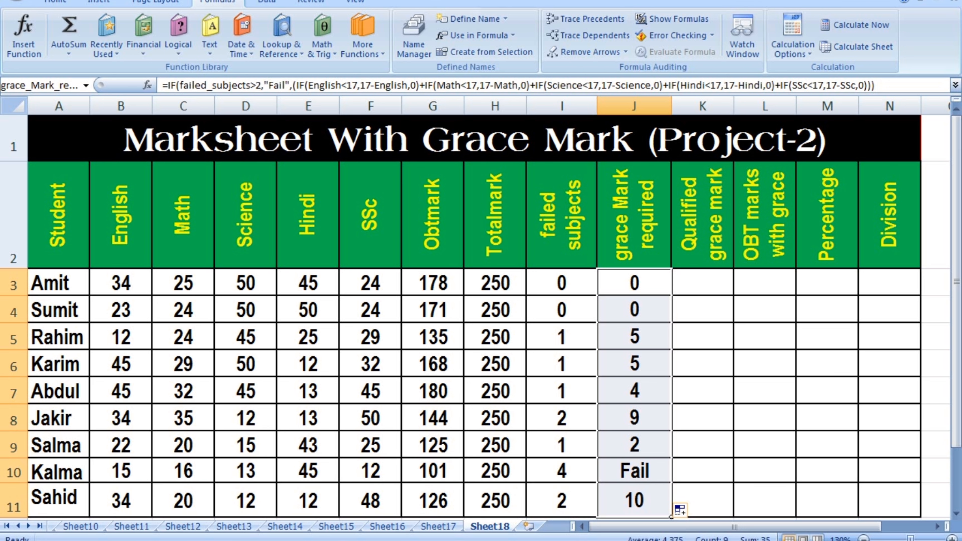
# Begin an IF formula in the qualified grace mark cell K3 that returns 0 when grace_Mark_required=0, referencing J3:J11
pyautogui.click(703, 283)
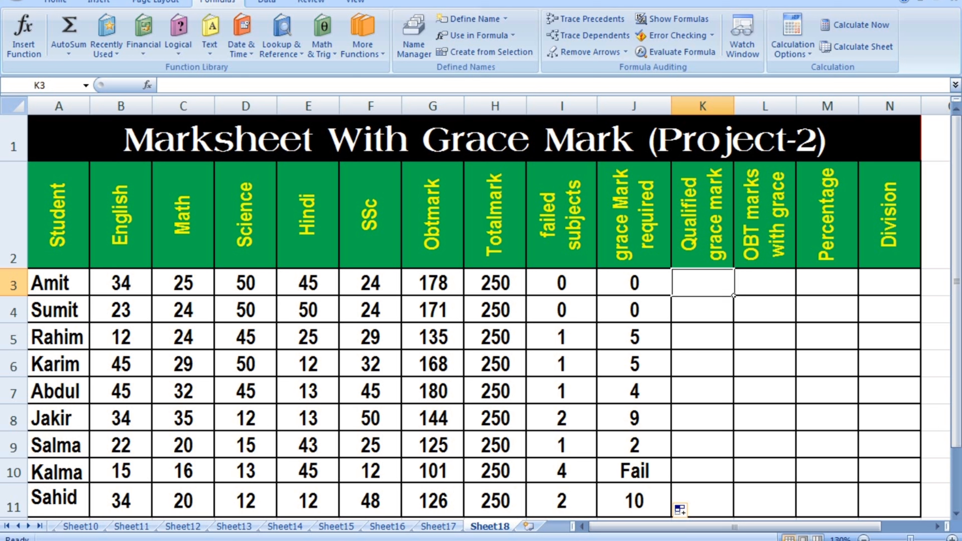
pyautogui.press('Delete')
pyautogui.write('=')
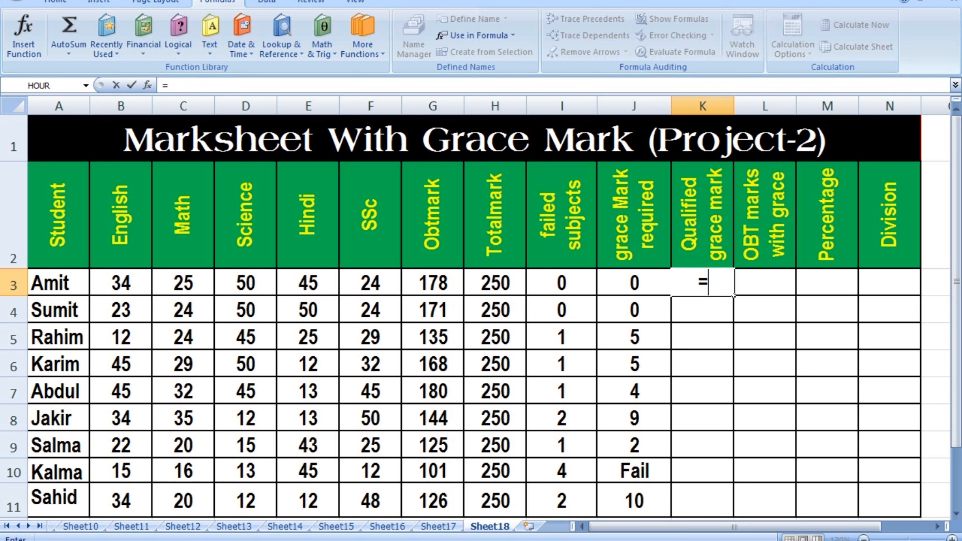
pyautogui.write('if(')
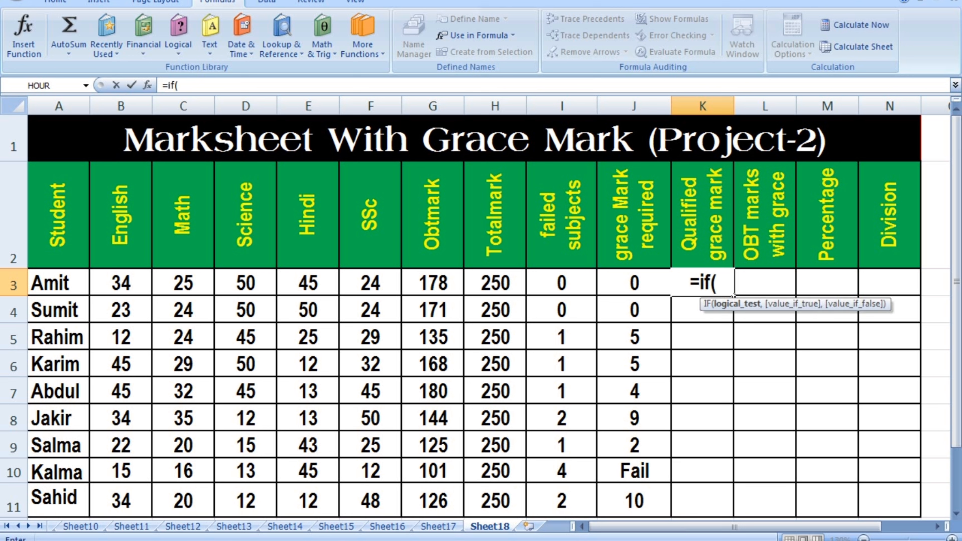
pyautogui.press('Left')
pyautogui.hotkey('shift', 'Down')
pyautogui.hotkey('shift', 'Down')
pyautogui.hotkey('shift', 'Down')
pyautogui.hotkey('shift', 'Down')
pyautogui.hotkey('shift', 'Down')
pyautogui.hotkey('shift', 'Down')
pyautogui.hotkey('shift', 'Down')
pyautogui.hotkey('shift', 'Down')
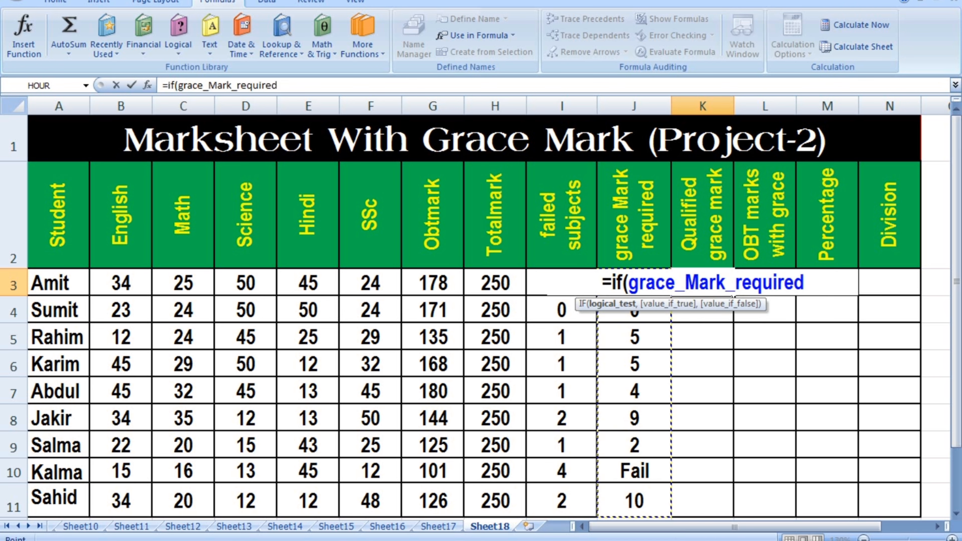
pyautogui.write('=0')
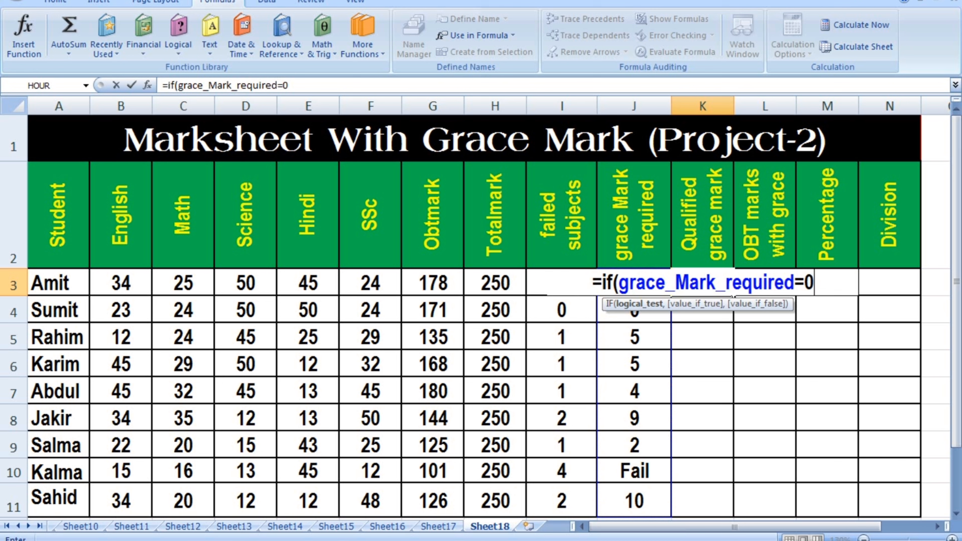
pyautogui.write(',0')
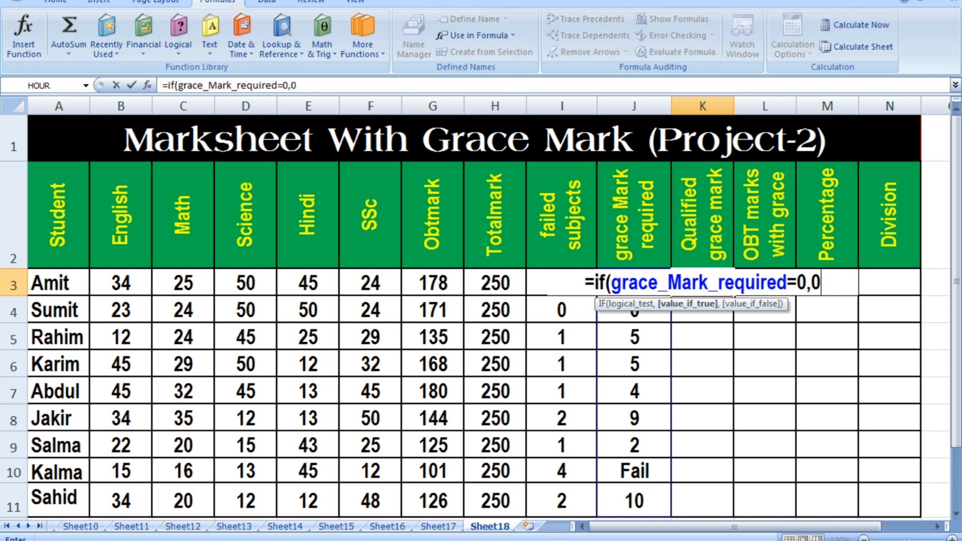
# Add a nested if to the K3 formula that returns grace_Mark_required when grace_Mark_required<=8
pyautogui.write(',')
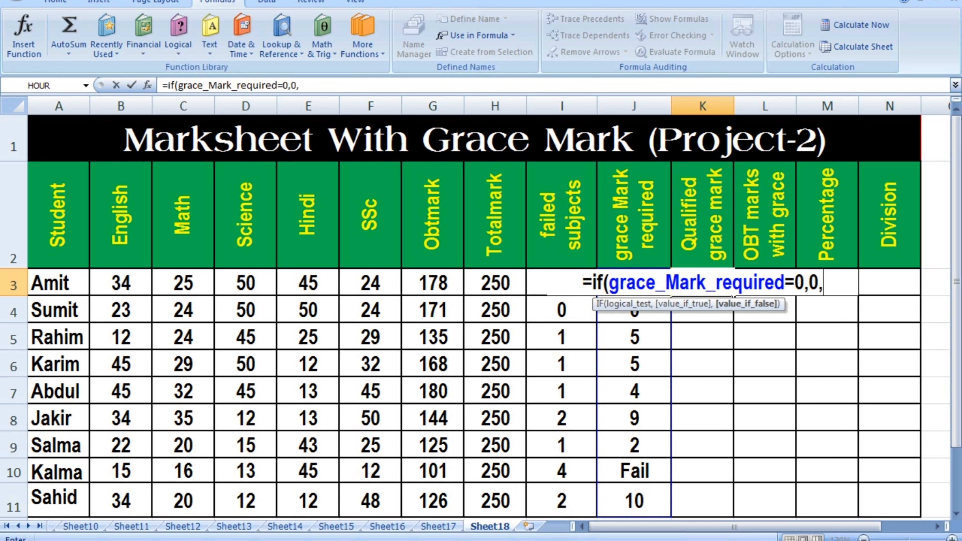
pyautogui.write('if(gra')
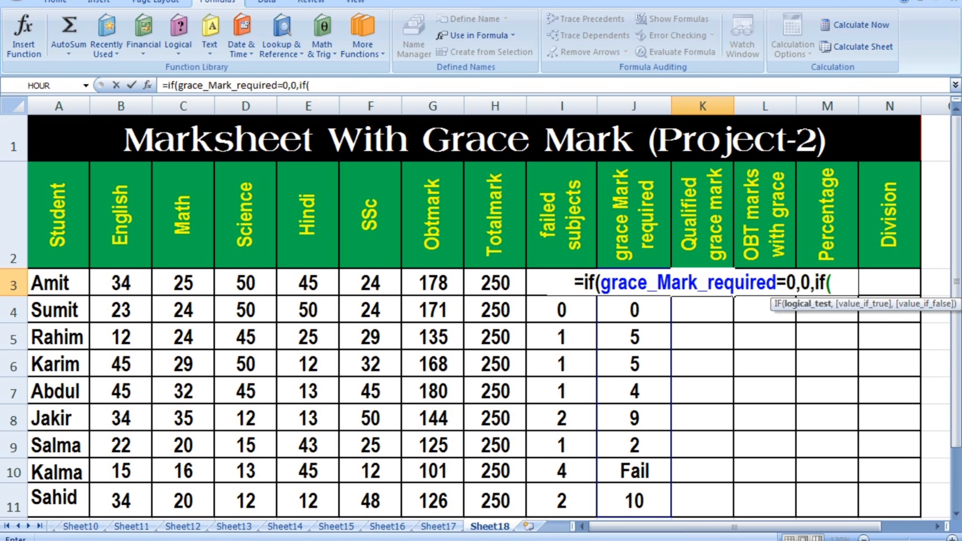
pyautogui.press('Tab')
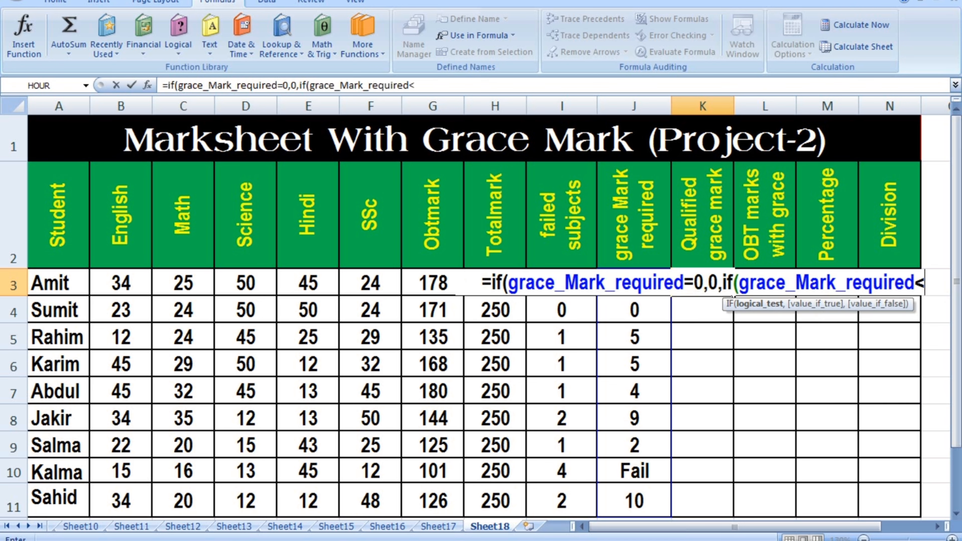
pyautogui.write('=')
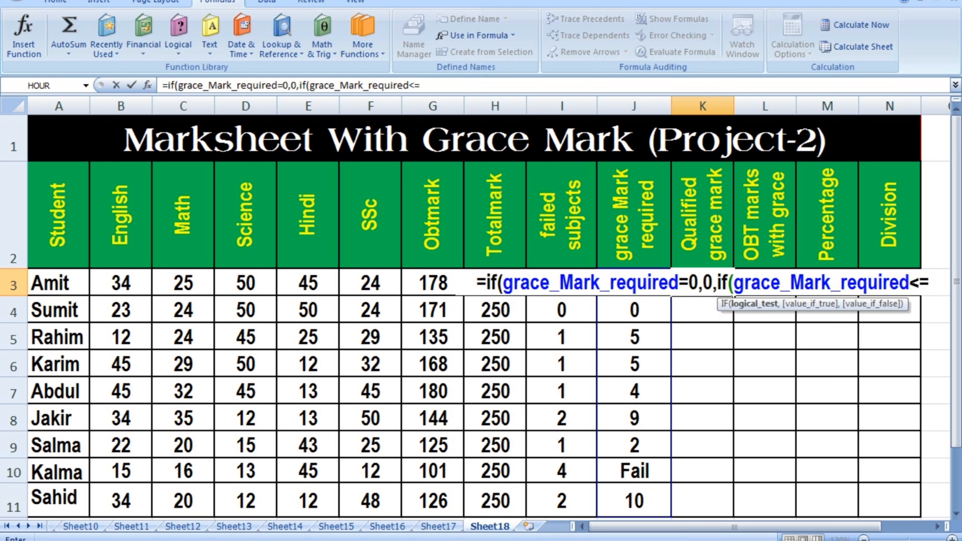
pyautogui.write('8,')
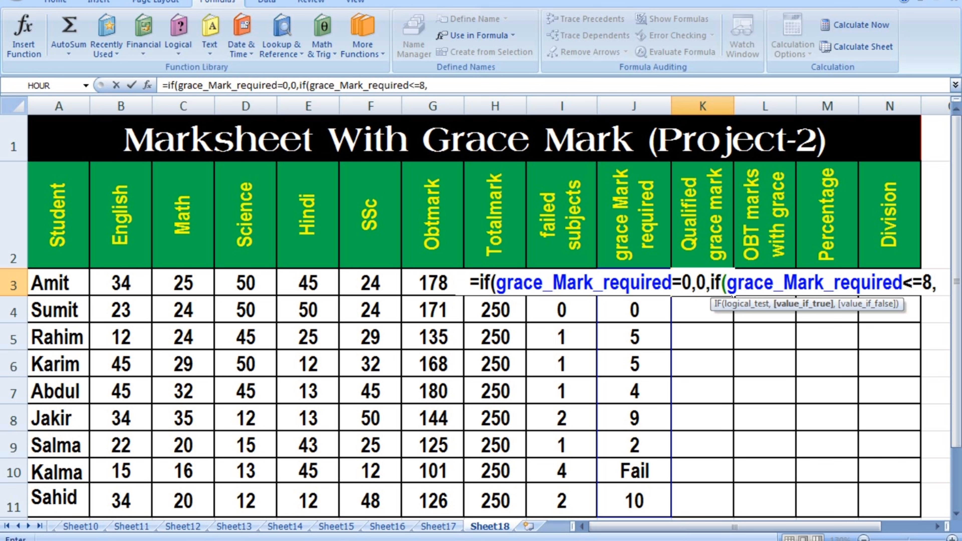
pyautogui.write('gr')
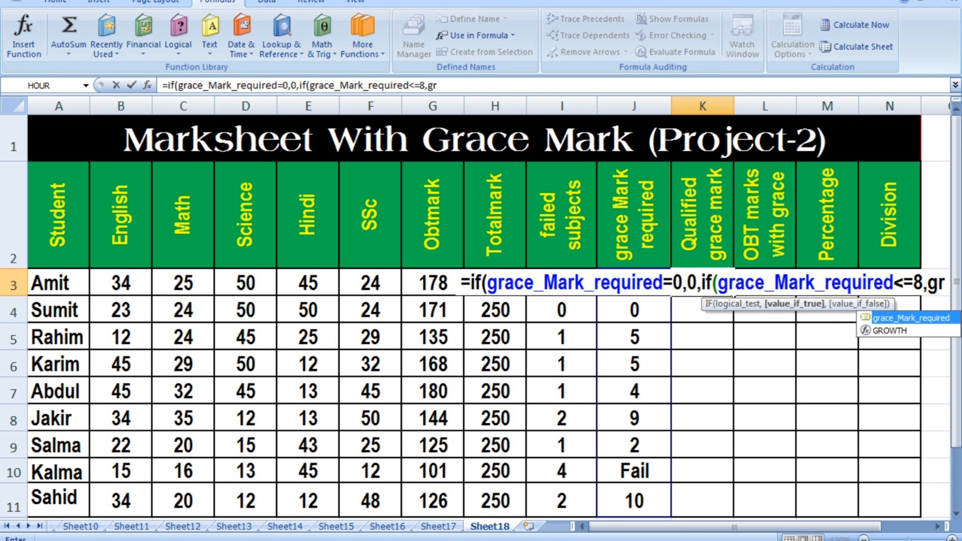
pyautogui.press('Tab')
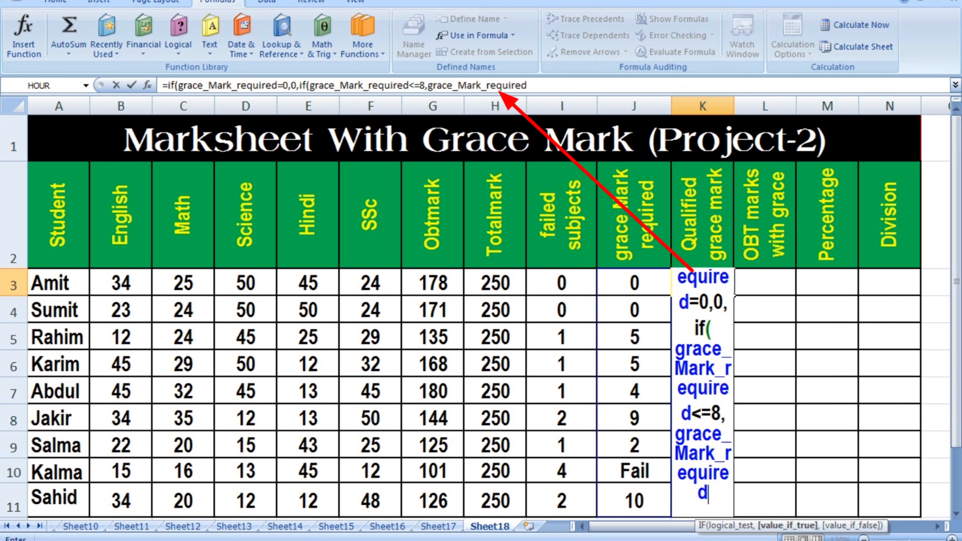
# Set "Fail" as the K3 formula's remaining result, close both IF functions and enter the formula
pyautogui.write(',')
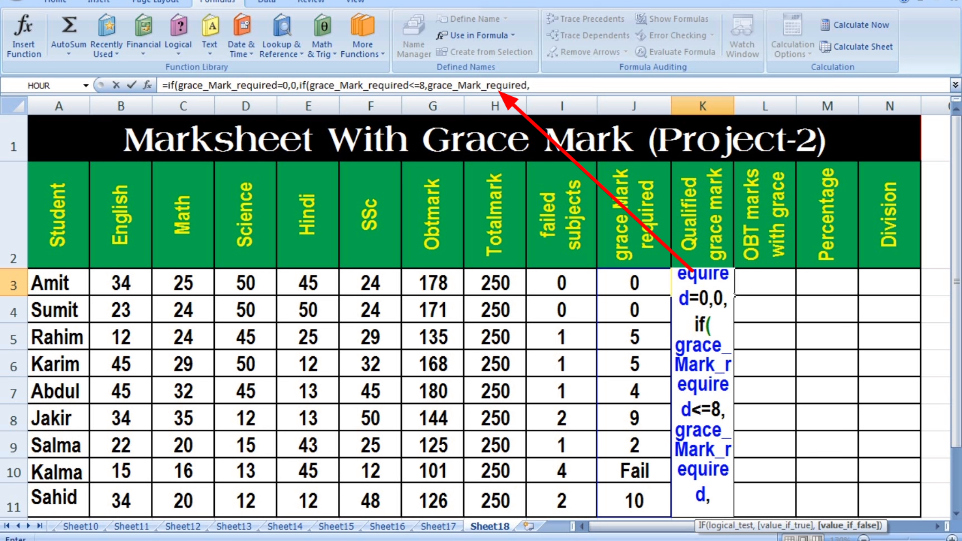
pyautogui.write('"Fa')
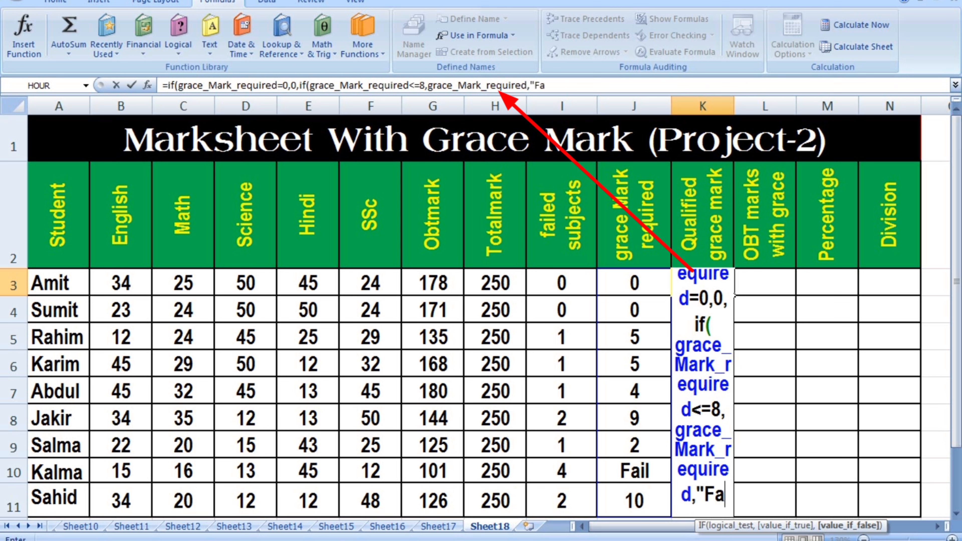
pyautogui.write('il"')
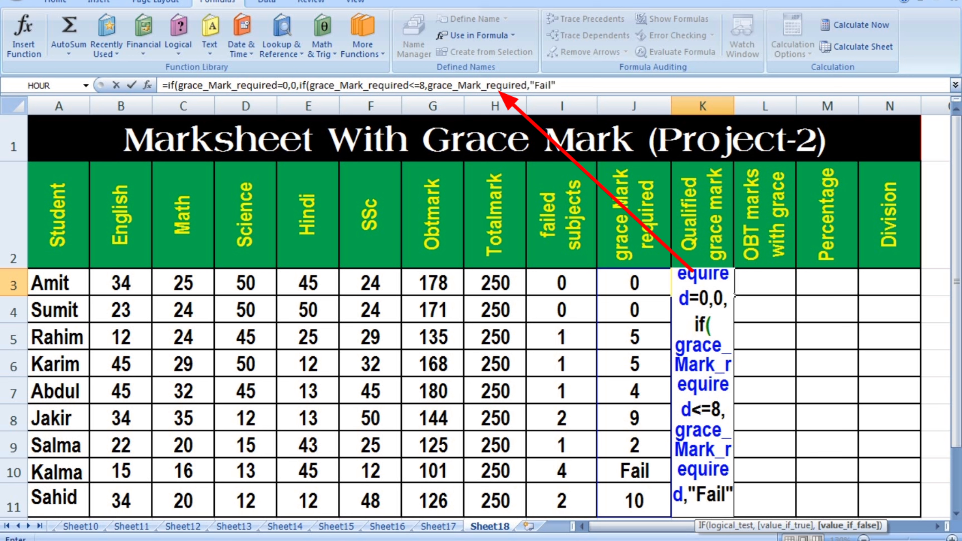
pyautogui.write(')')
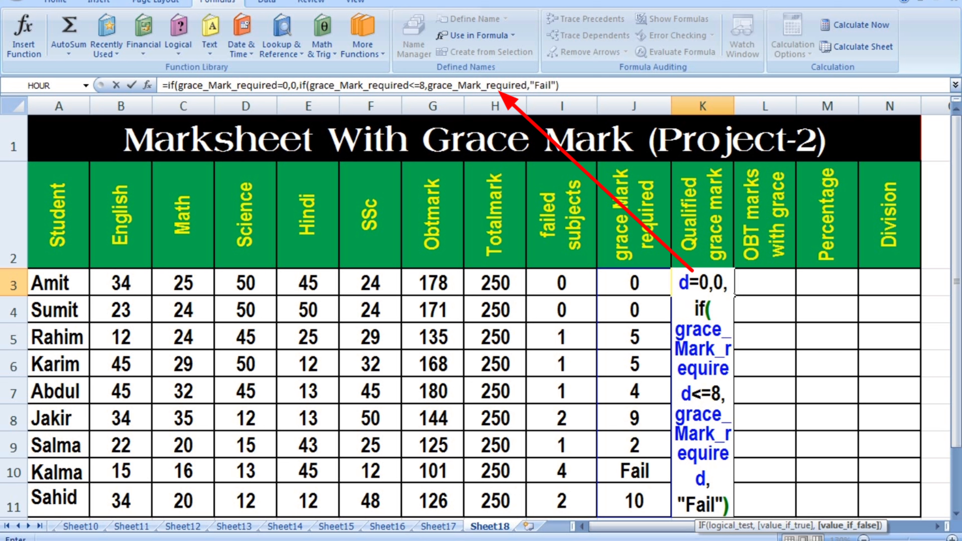
pyautogui.write(')')
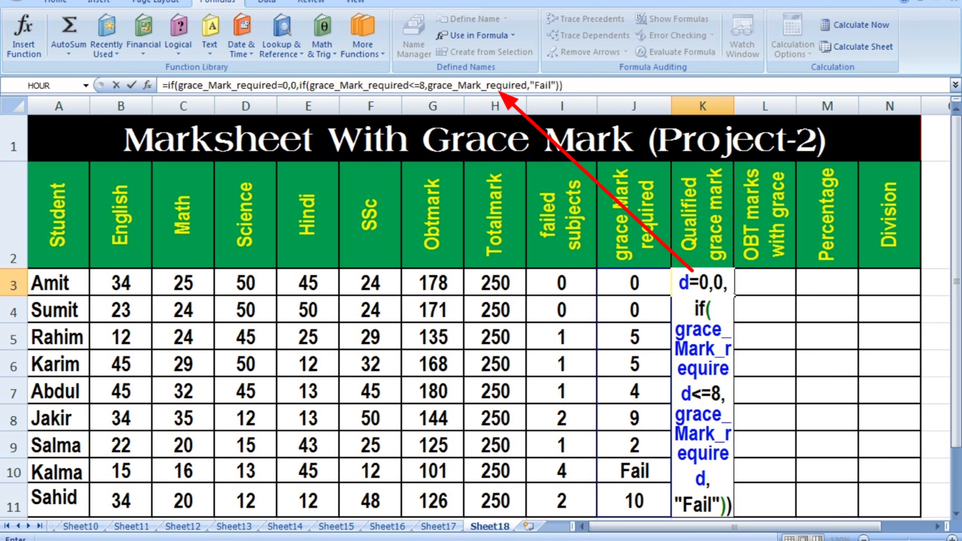
pyautogui.press('Return')
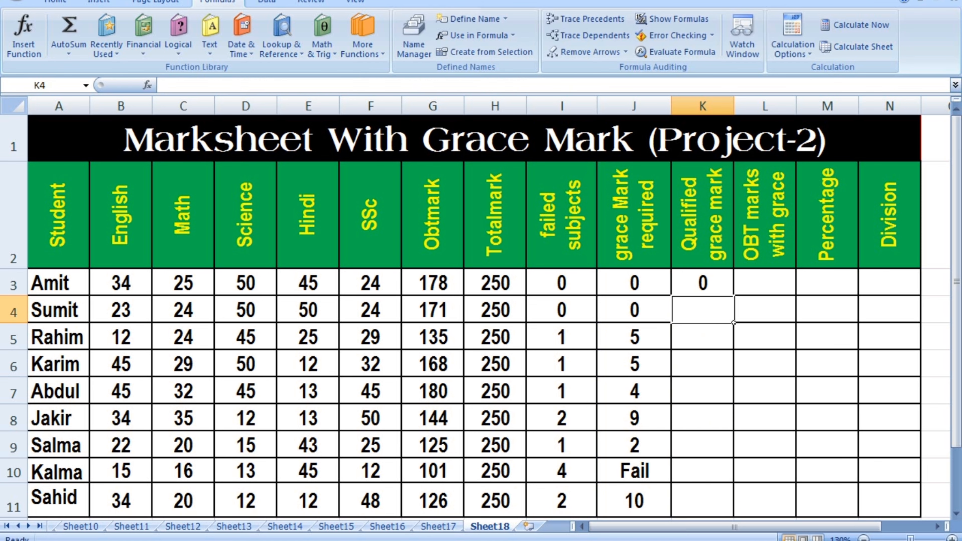
# Fill the K3 formula down the qualified grace mark column to K11 and check row 8's required grace mark
pyautogui.click(703, 283)
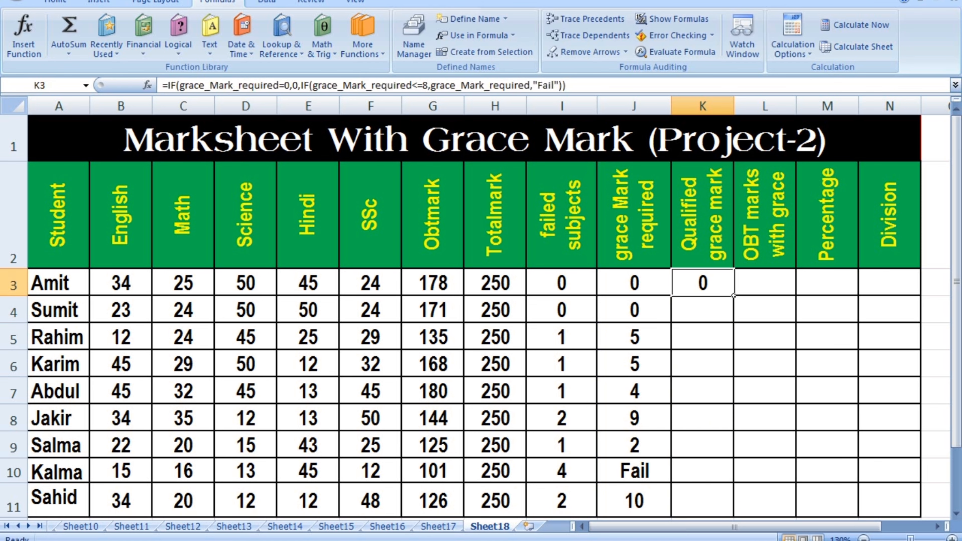
pyautogui.moveTo(734, 295); pyautogui.dragTo(734, 516)
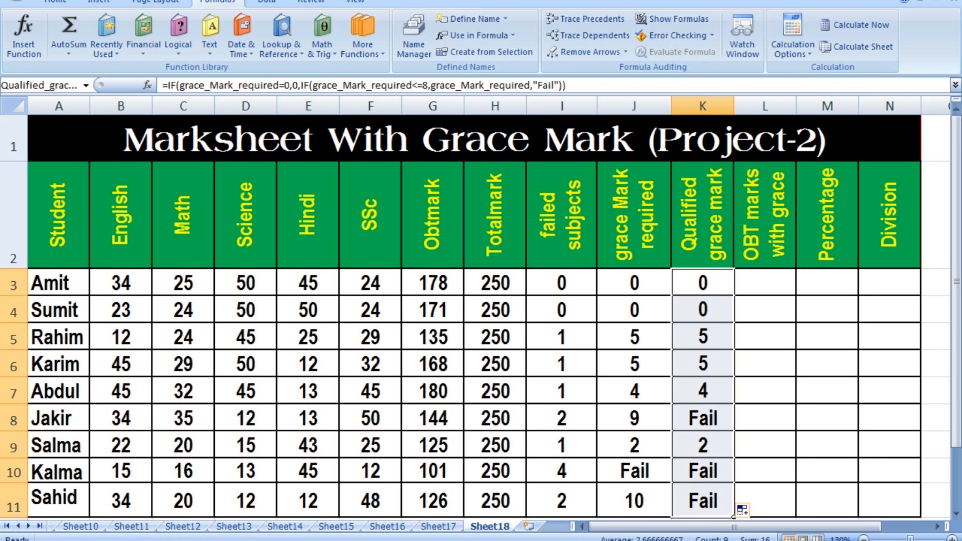
pyautogui.click(765, 418)
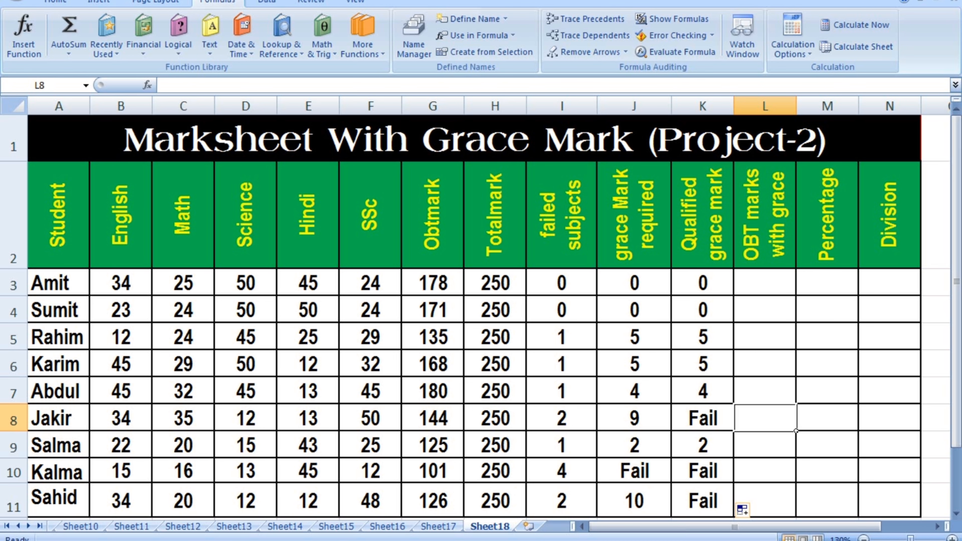
pyautogui.click(634, 418)
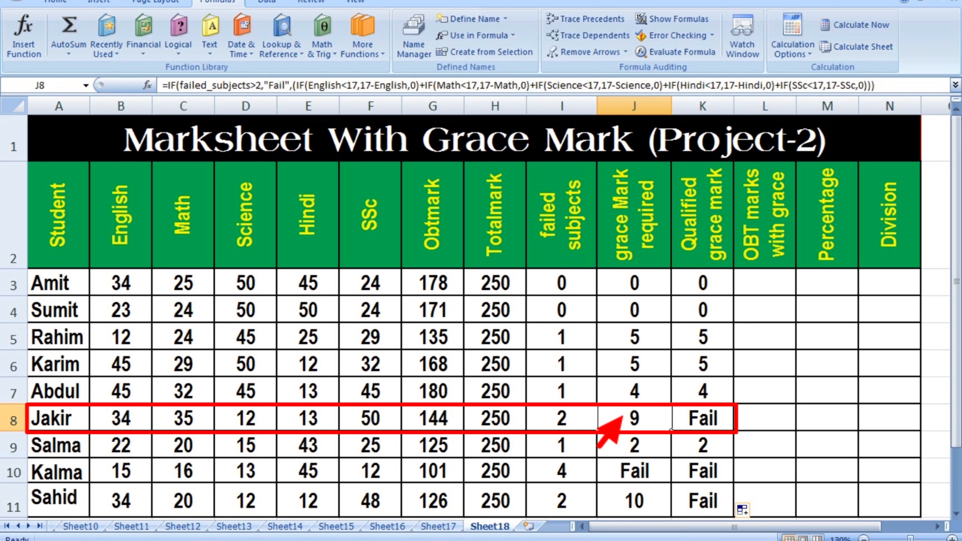
# Begin an IF formula in the OBT marks with grace cell L3 testing Qualified_grace_mark="Fail", referencing K3:K11
pyautogui.click(765, 283)
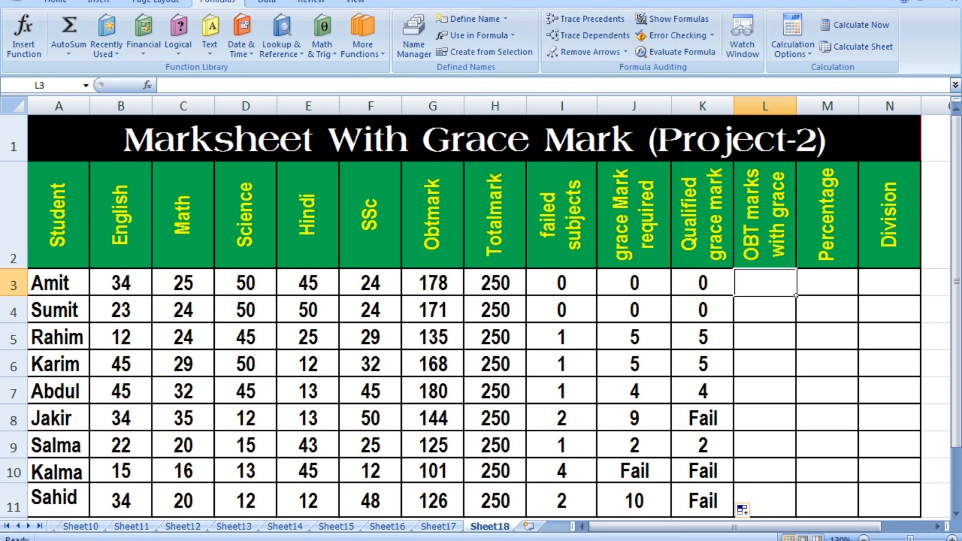
pyautogui.write('=')
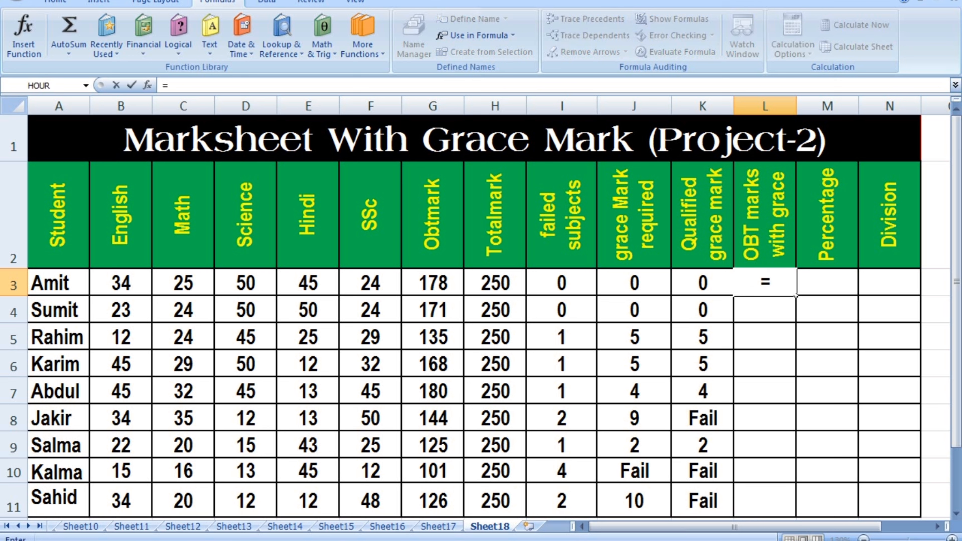
pyautogui.write('if(')
pyautogui.moveTo(702, 283); pyautogui.dragTo(703, 500)
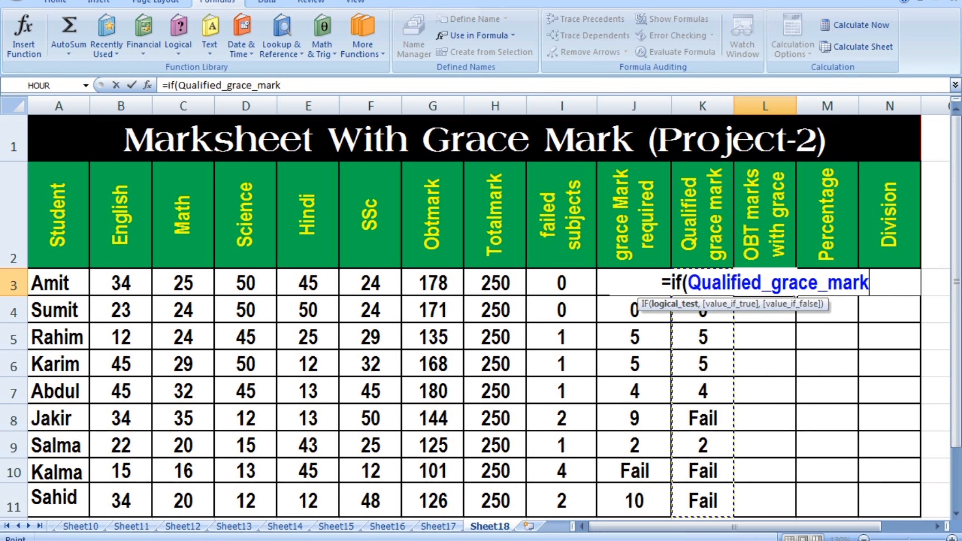
pyautogui.write('="')
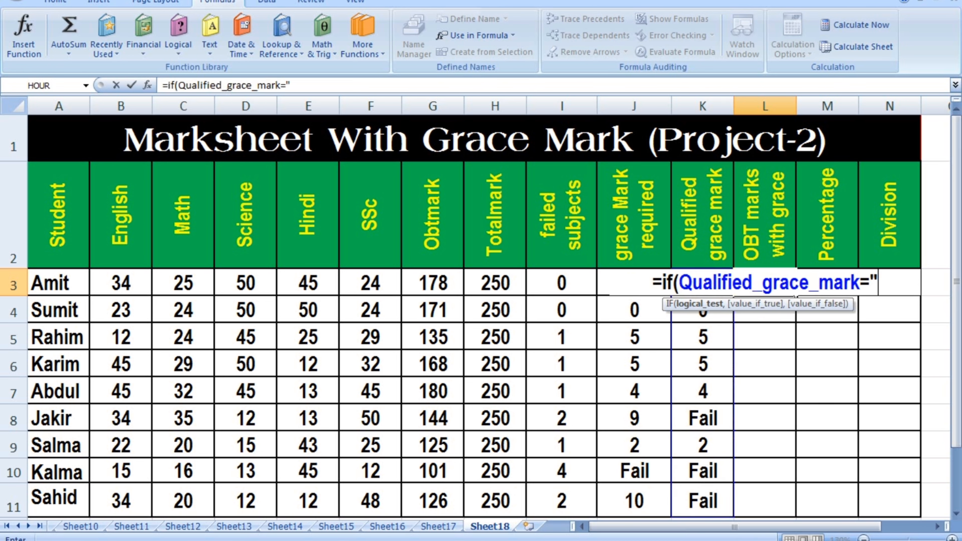
pyautogui.write('Fai')
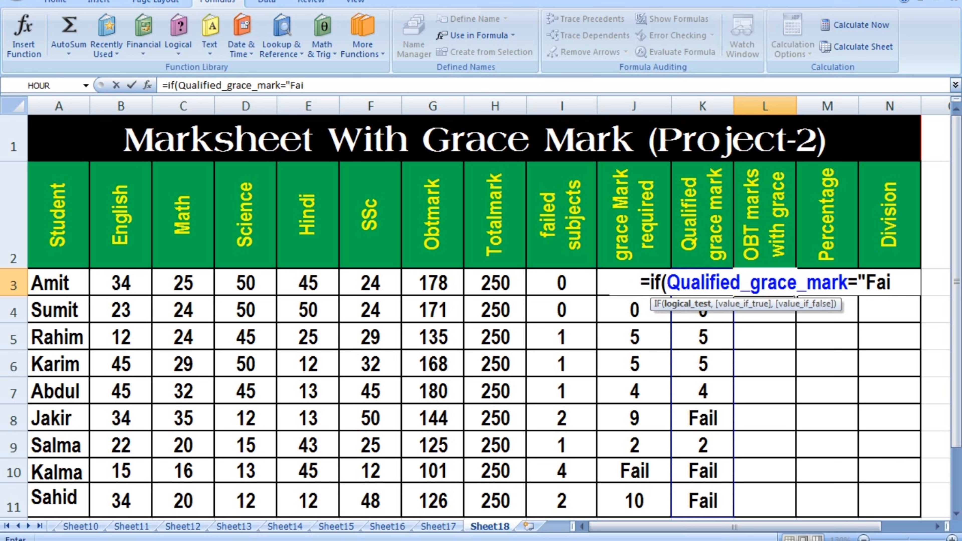
pyautogui.write('l"')
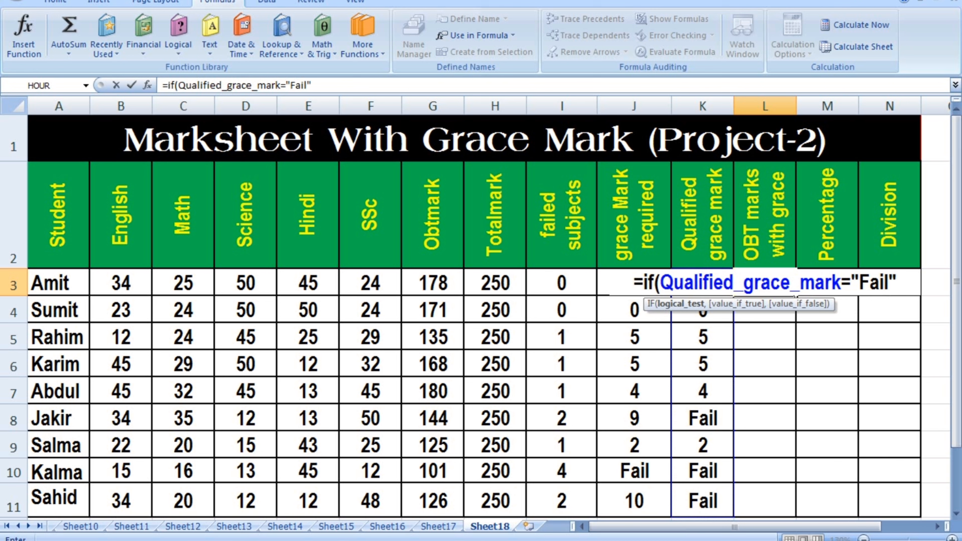
pyautogui.write(',')
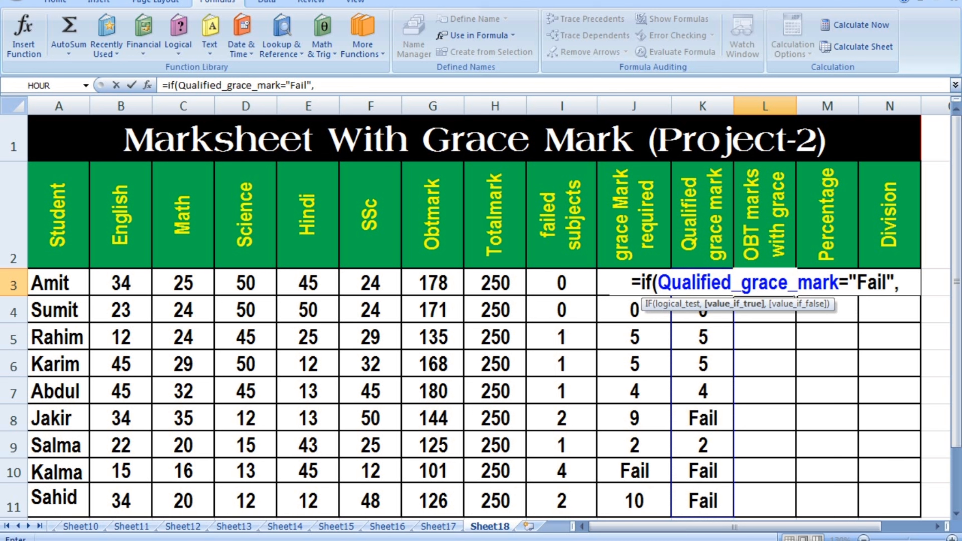
# Complete the L3 formula to return Obtmark when true, otherwise Obtmark+Qualified_grace_mark, and enter it
pyautogui.moveTo(432, 282); pyautogui.dragTo(451, 505)
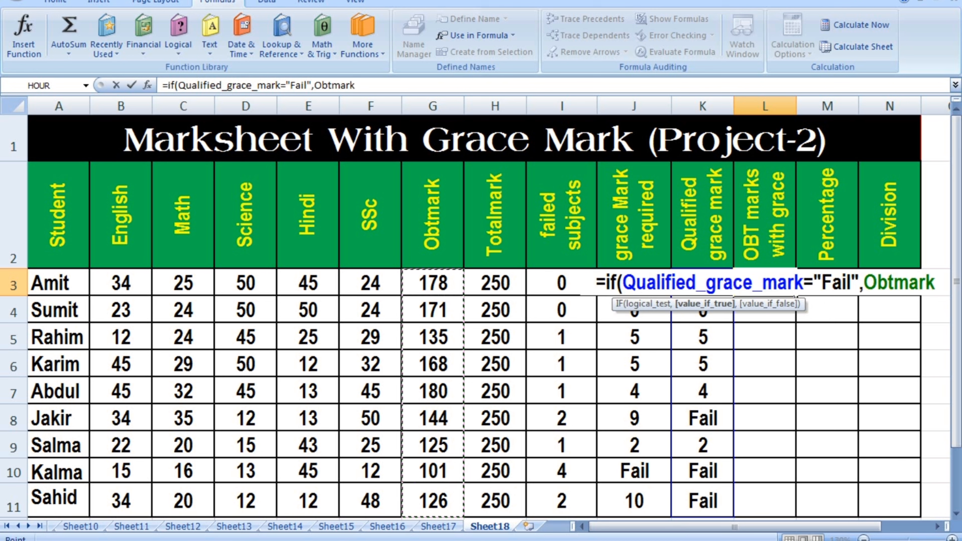
pyautogui.write(',')
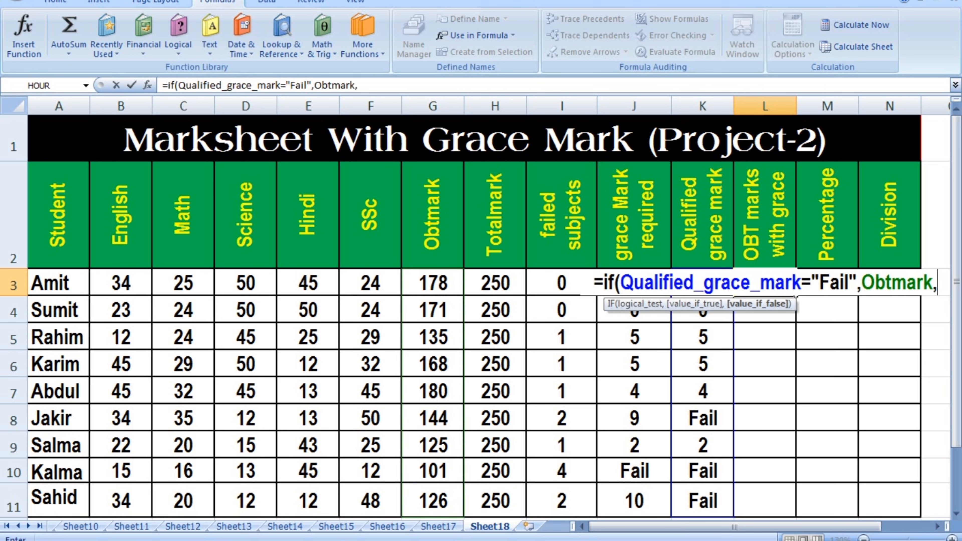
pyautogui.moveTo(434, 283); pyautogui.dragTo(451, 504)
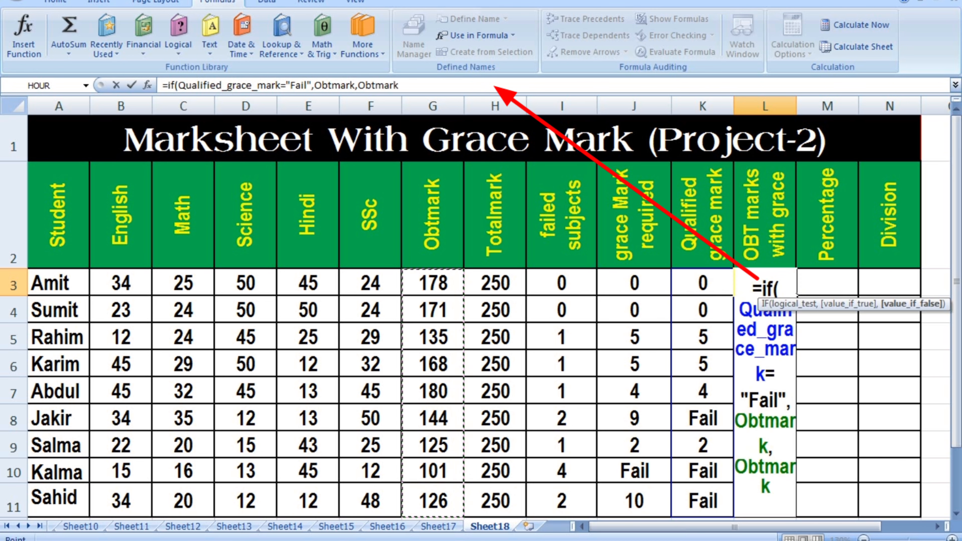
pyautogui.write('+Qualified_grace_mark')
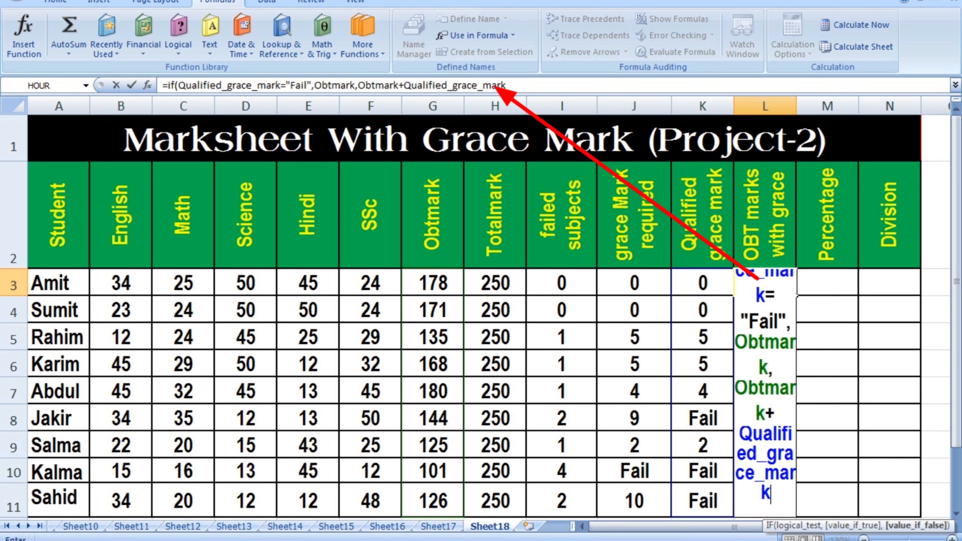
pyautogui.write(')')
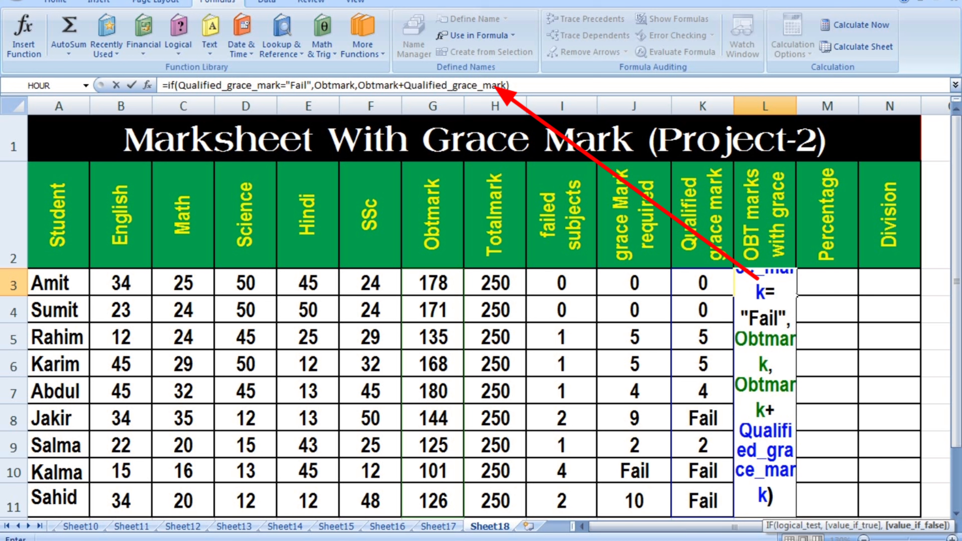
pyautogui.press('Return')
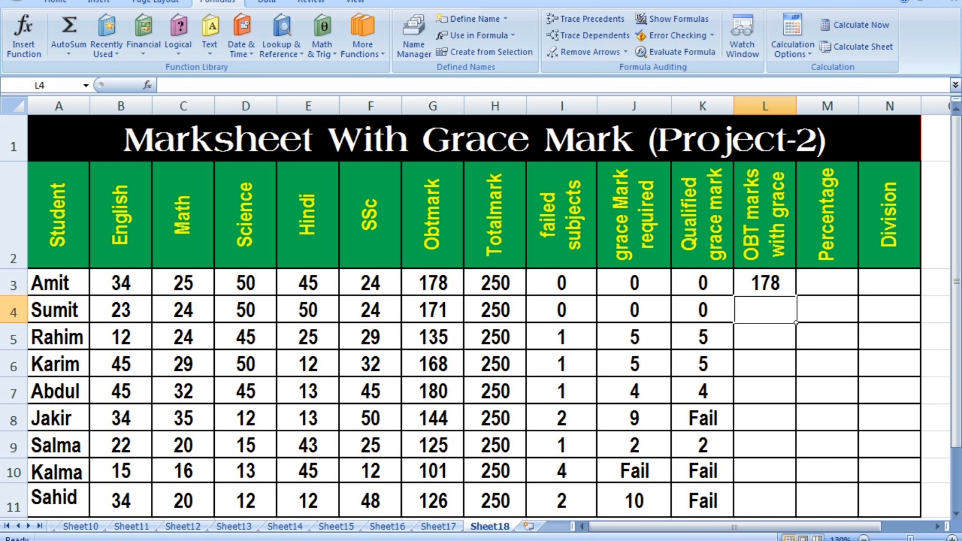
# Fill the L3 formula down the OBT marks with grace column to L11 and check row 5 against its Obtmark
pyautogui.click(765, 283)
pyautogui.moveTo(797, 296); pyautogui.dragTo(796, 516)
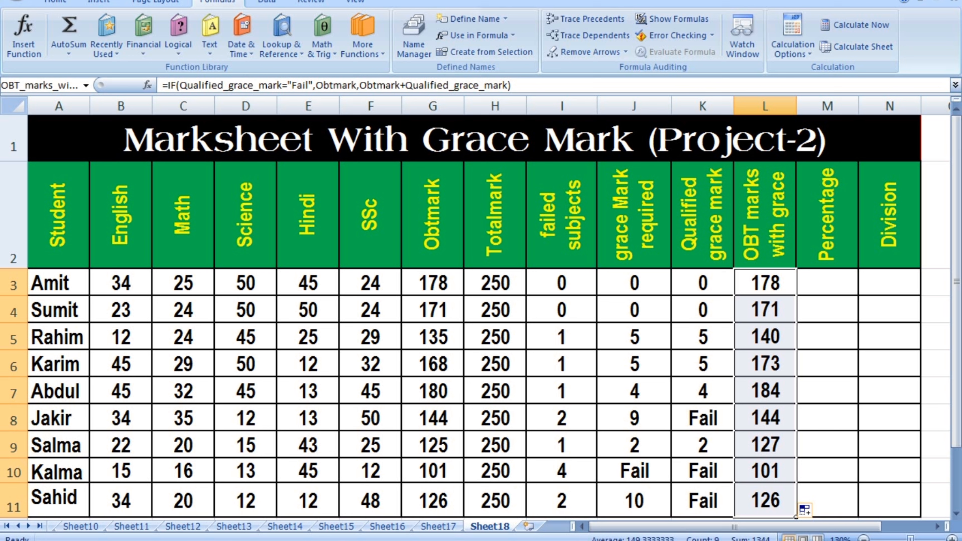
pyautogui.press('Down')
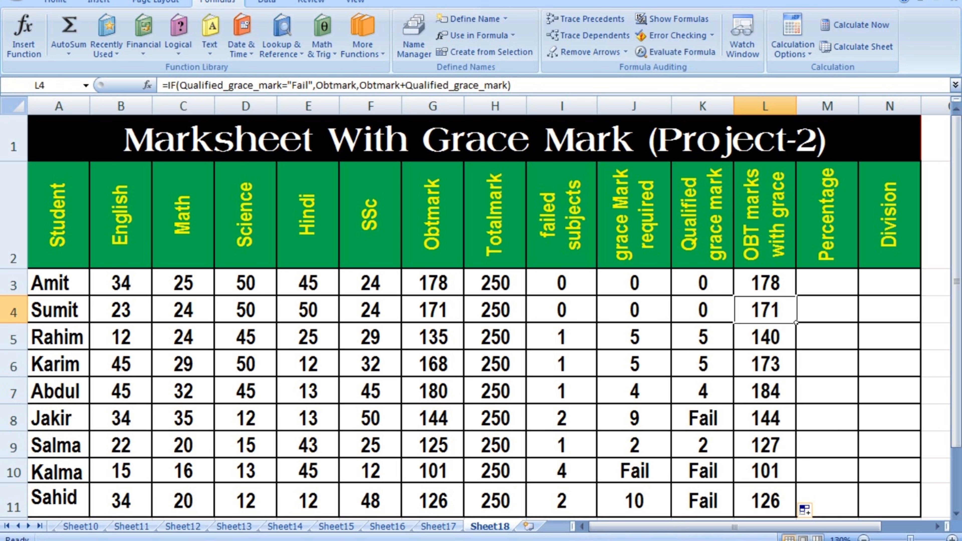
pyautogui.press('Down')
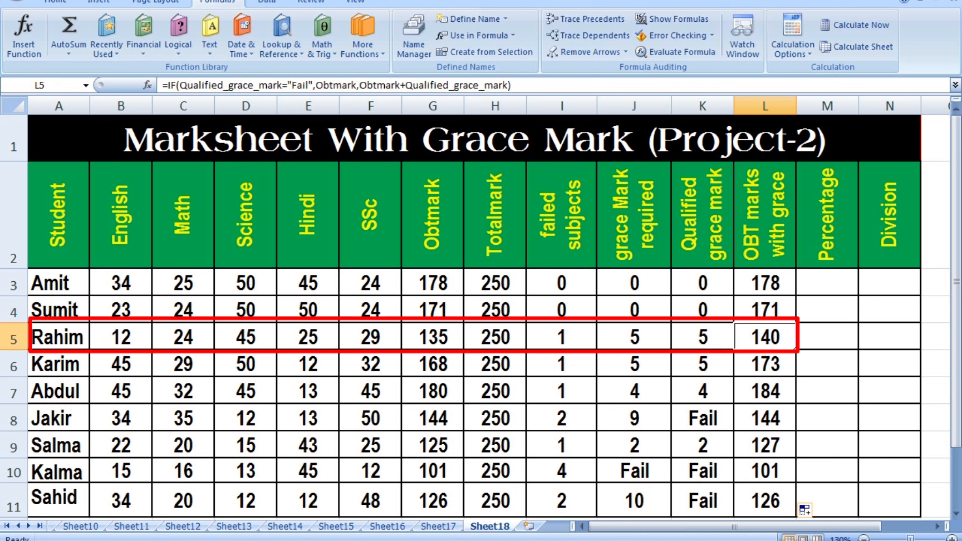
pyautogui.click(432, 336)
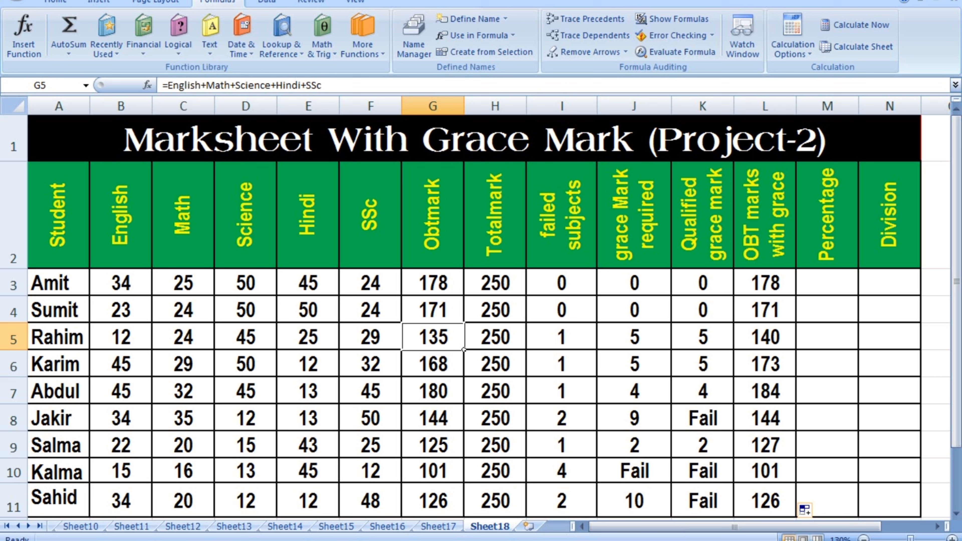
# Calculate the percentage in M3 as OBT_marks_with_grace*100/Totalmark, referencing L3:L11 and H3:H11, and fill it down to M11
pyautogui.click(828, 283)
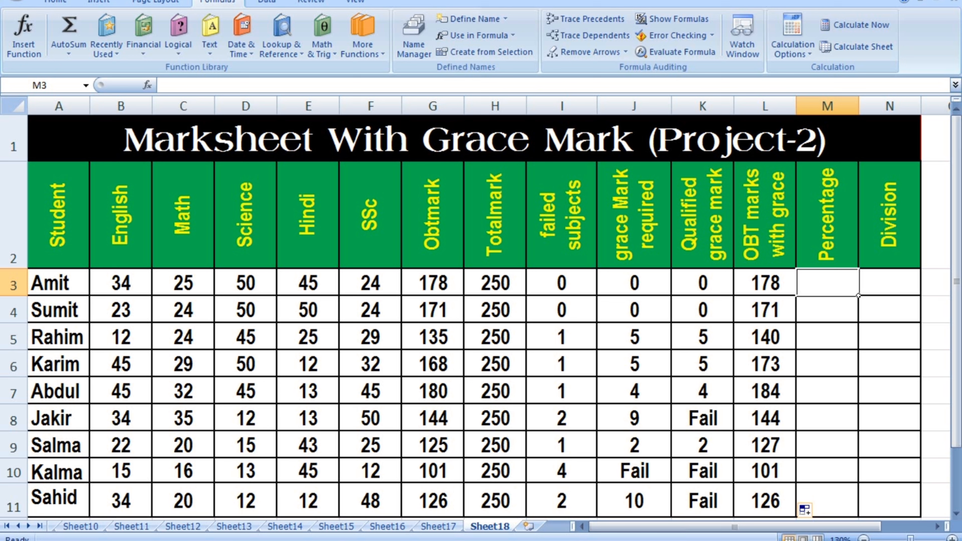
pyautogui.write('=')
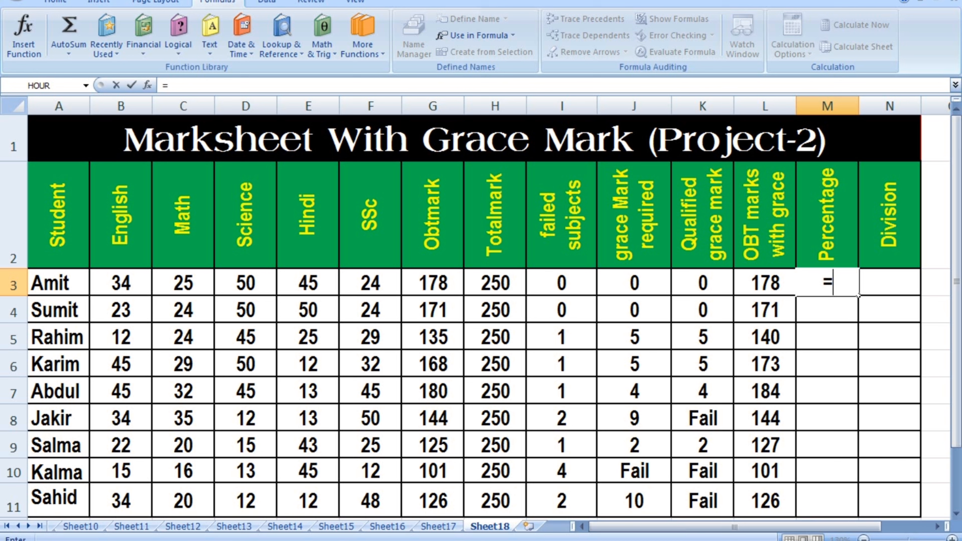
pyautogui.moveTo(766, 283); pyautogui.dragTo(765, 500)
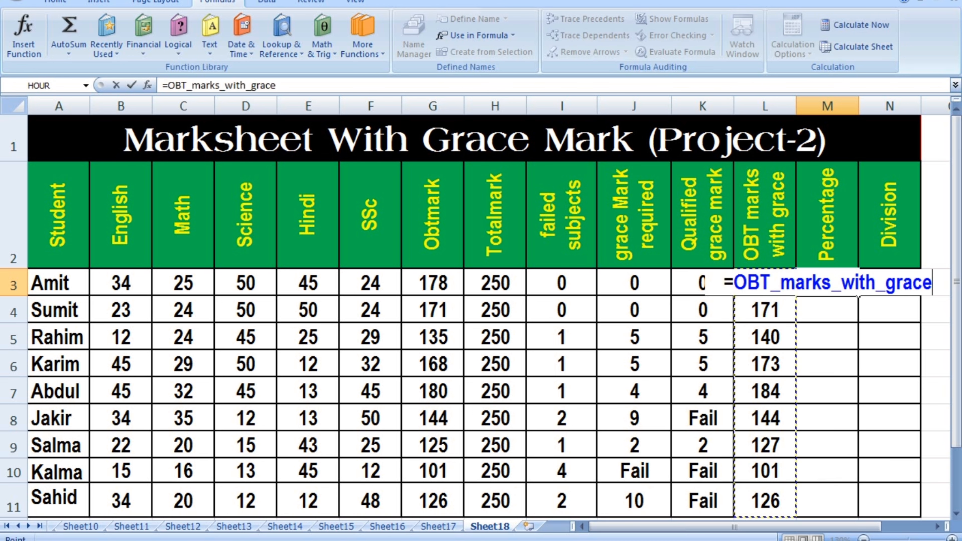
pyautogui.write('*100')
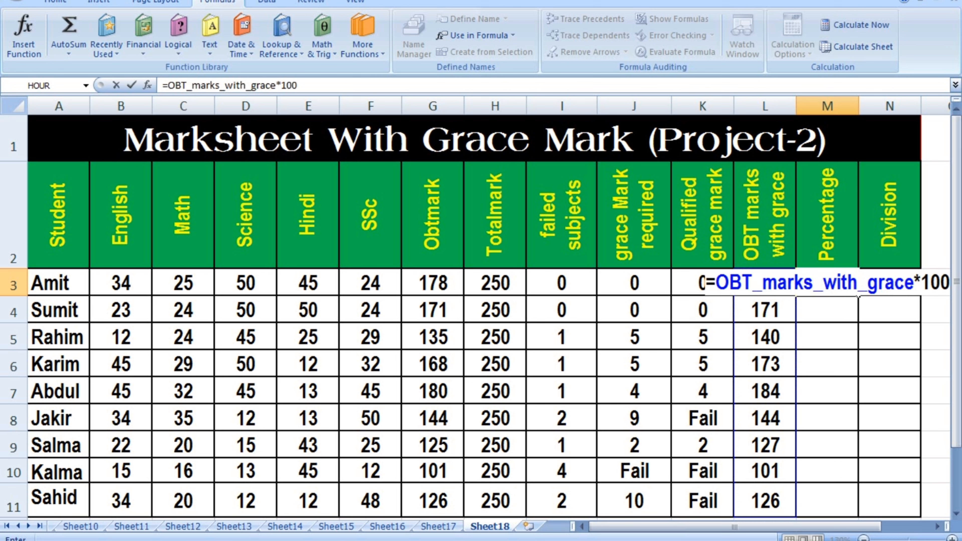
pyautogui.write('/')
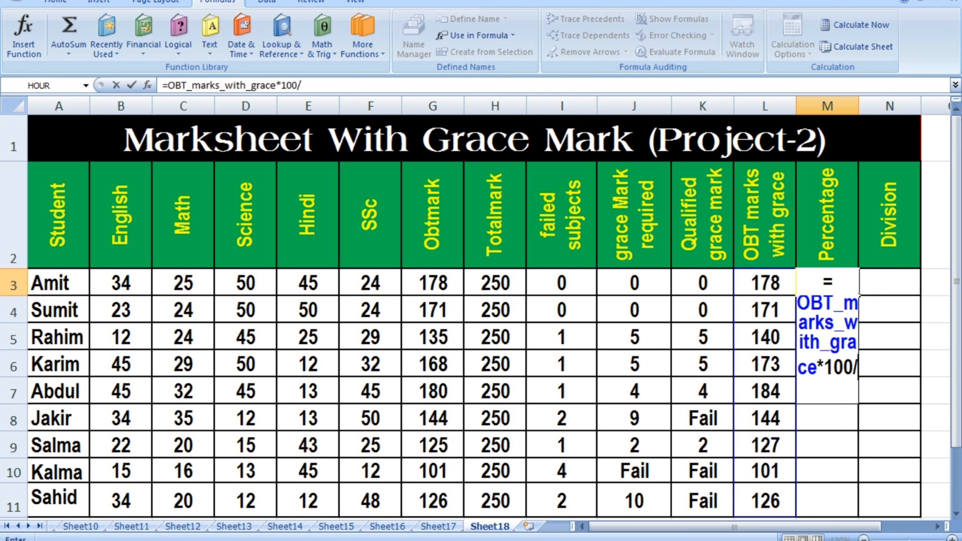
pyautogui.moveTo(495, 283); pyautogui.dragTo(496, 501)
pyautogui.press('Return')
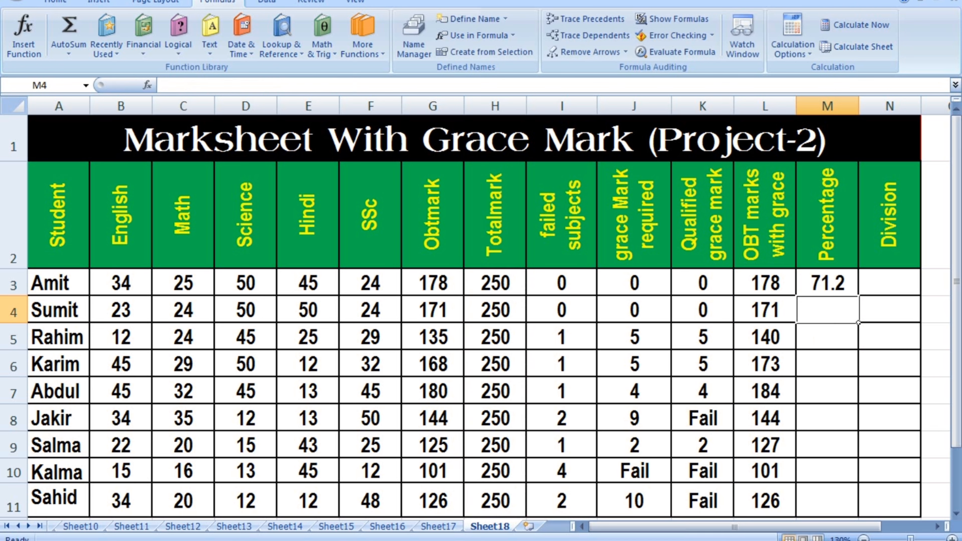
pyautogui.click(828, 283)
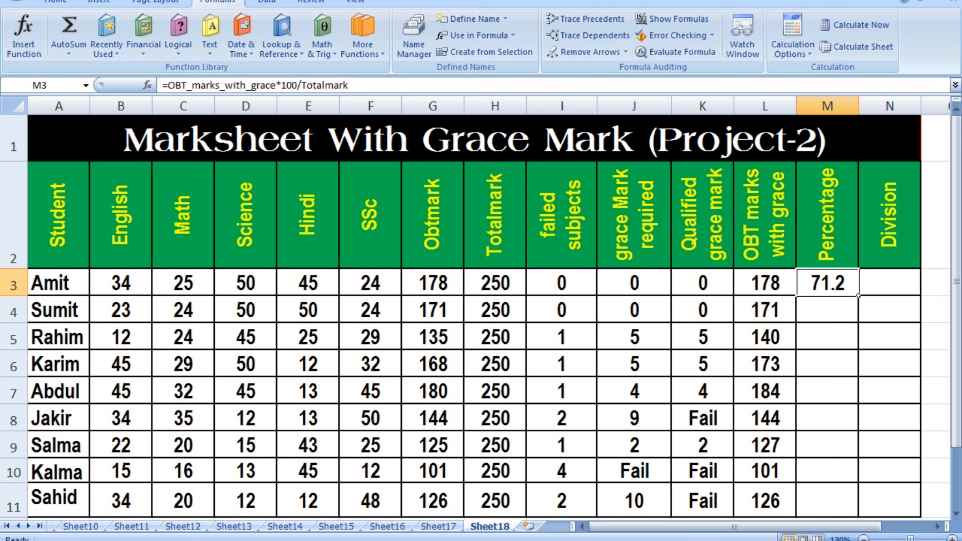
pyautogui.moveTo(859, 295); pyautogui.dragTo(859, 516)
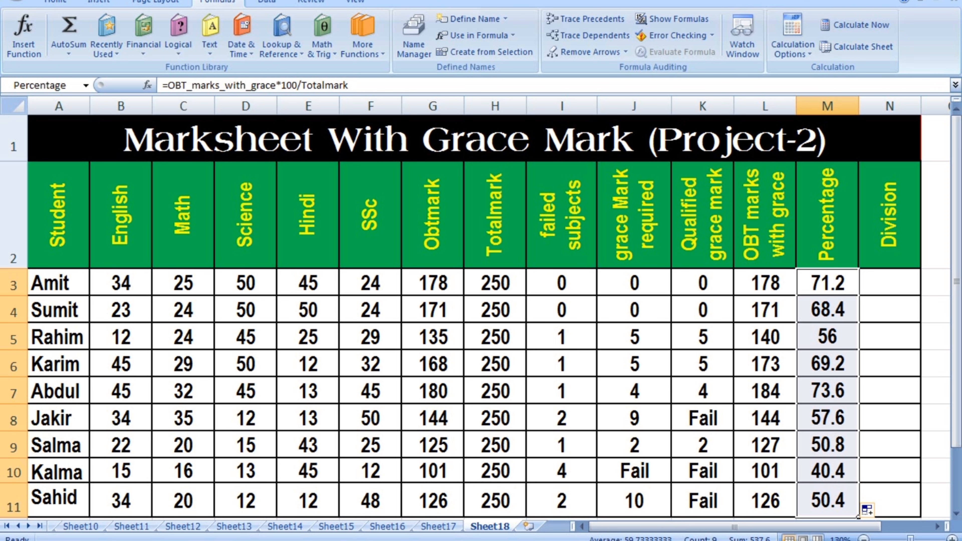
# Begin an IF formula in the Division cell N3 that returns "Fail" when Qualified_grace_mark, referenced from K3:K11, equals "Fail"
pyautogui.moveTo(735, 527); pyautogui.dragTo(776, 527)
pyautogui.click(765, 283)
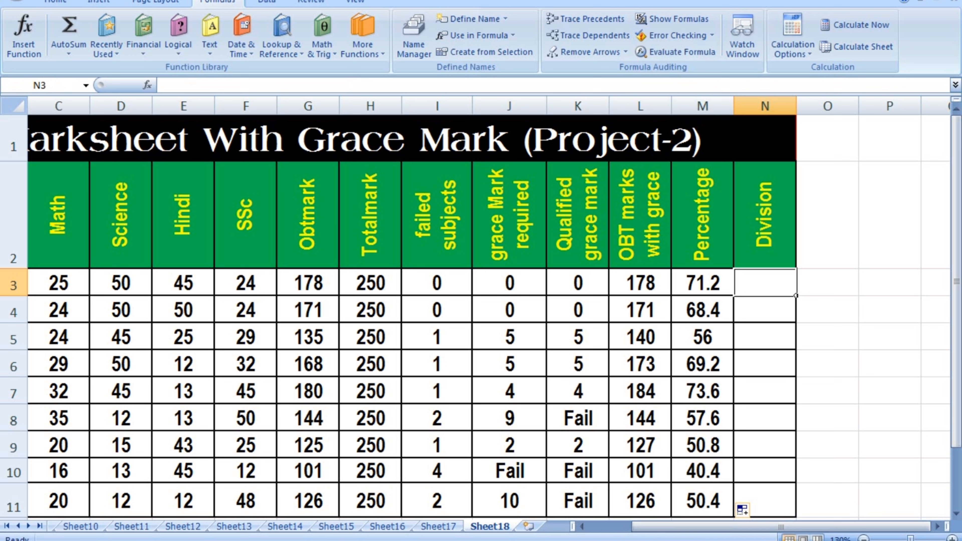
pyautogui.write('=')
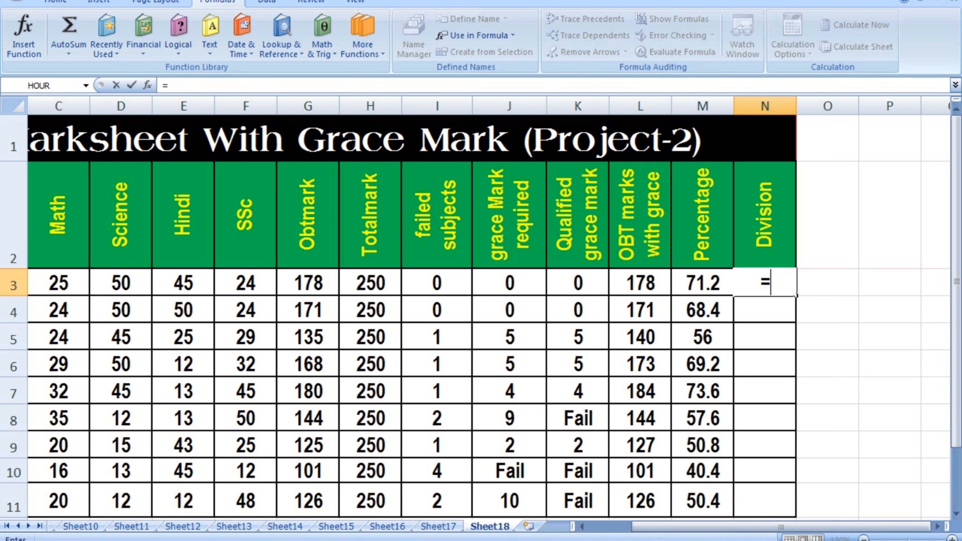
pyautogui.write('if(')
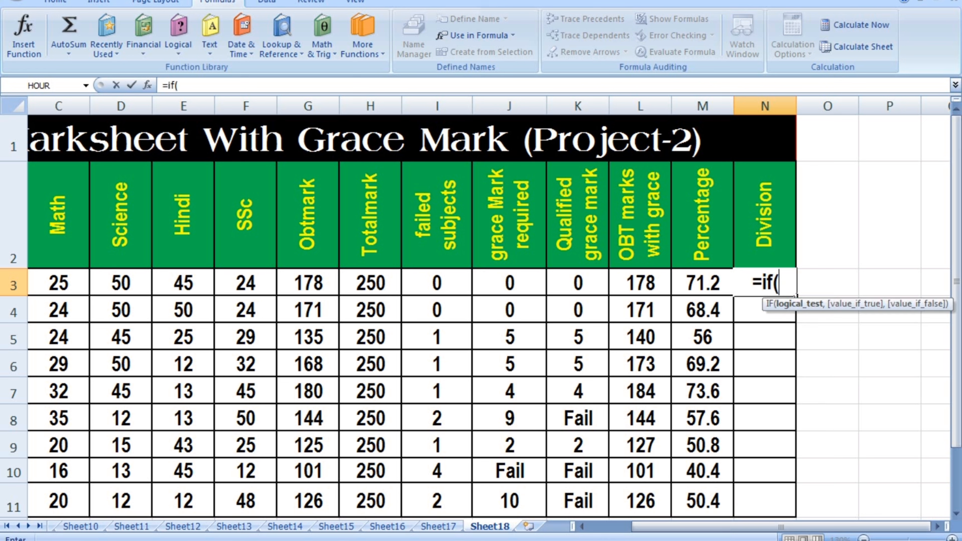
pyautogui.moveTo(578, 282); pyautogui.dragTo(578, 503)
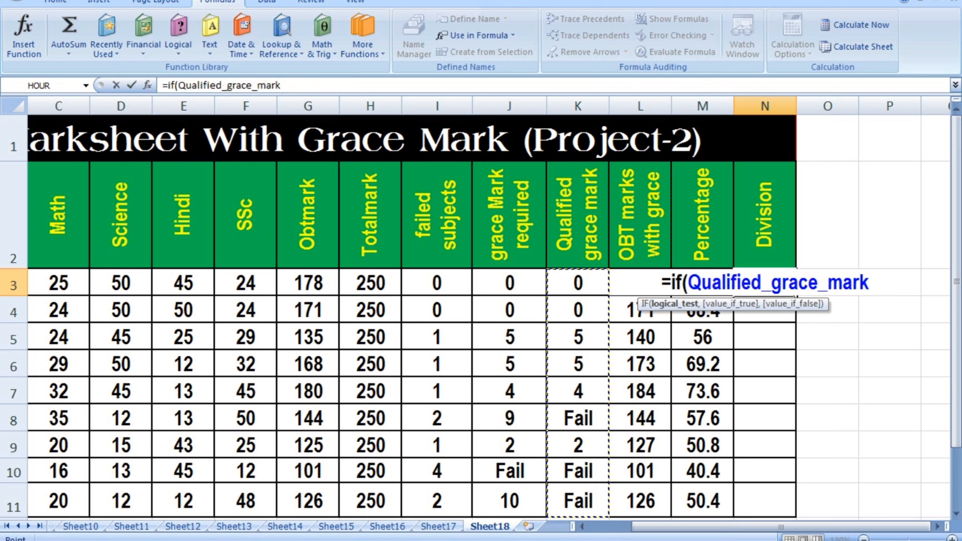
pyautogui.write('=')
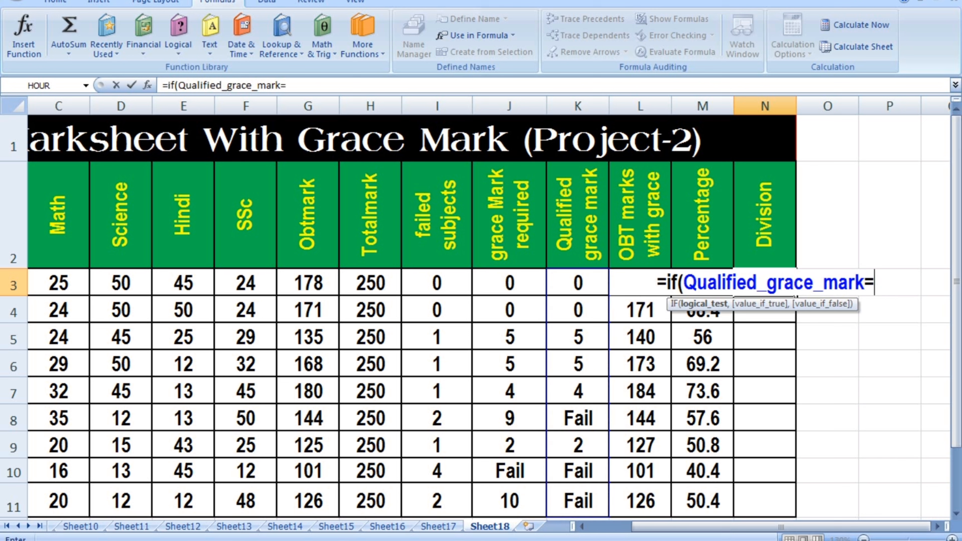
pyautogui.write('"Fail","')
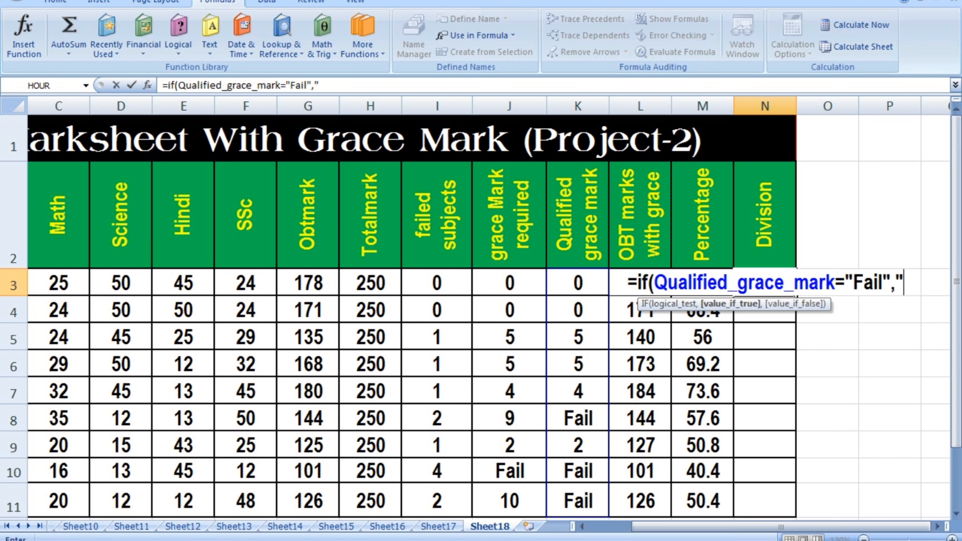
pyautogui.write('Fail",')
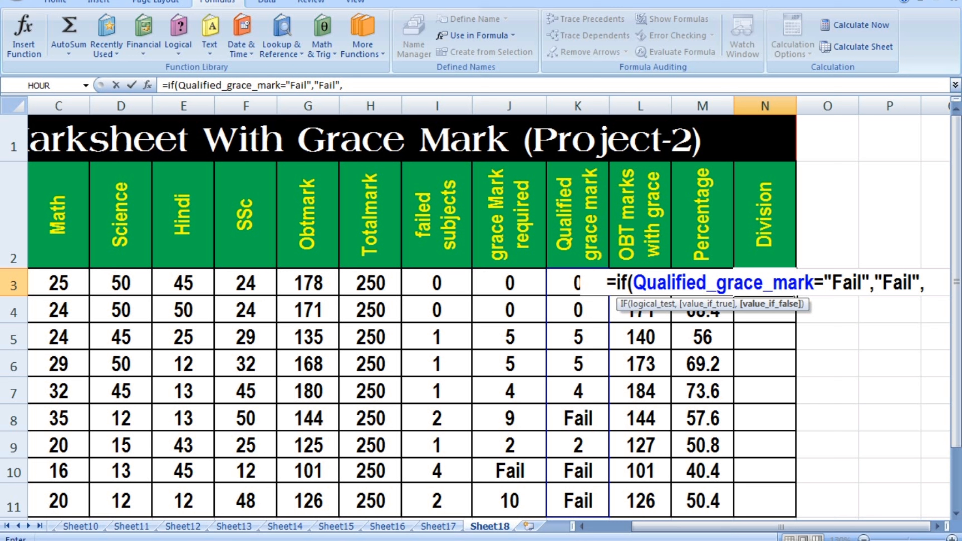
# Nest an IF in the N3 formula returning "First" for Percentage>=60, and start another IF as its false value
pyautogui.write('if')
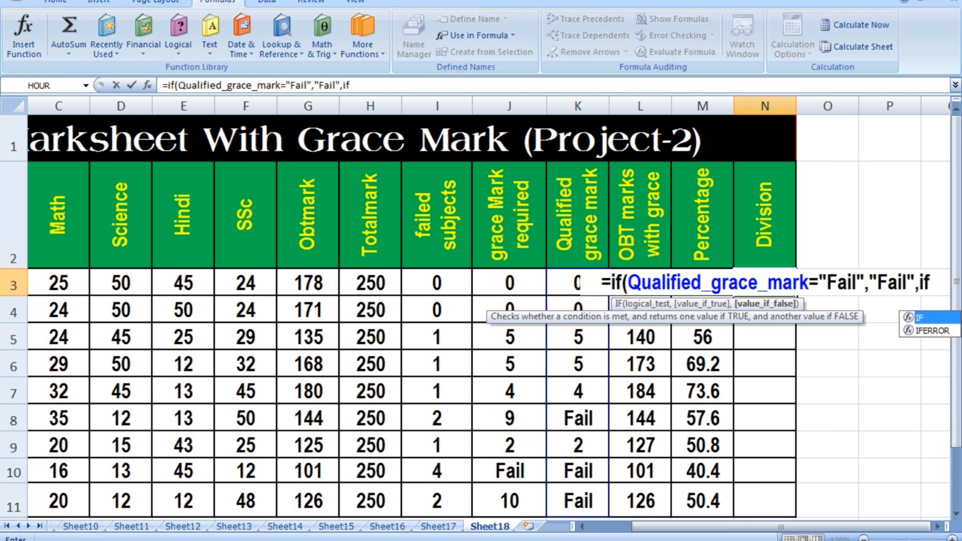
pyautogui.write('(per')
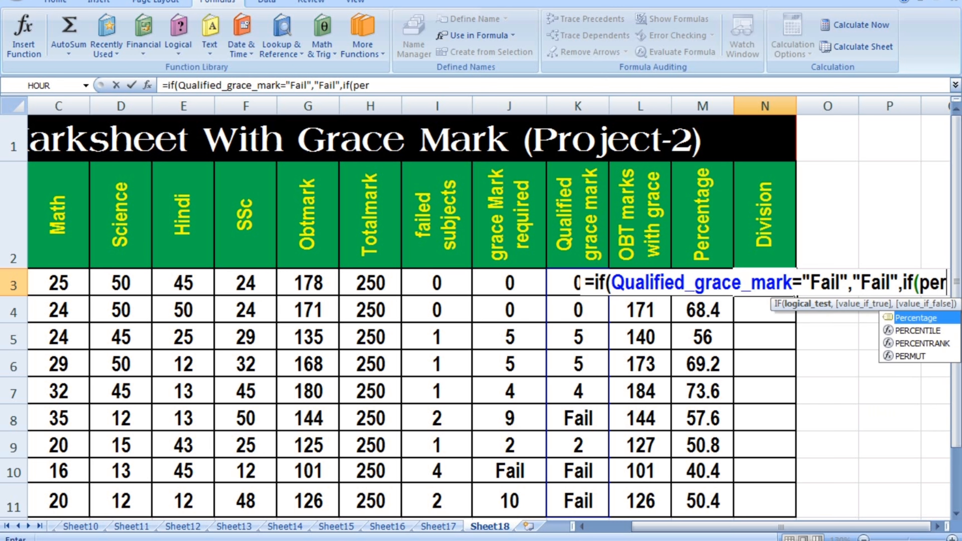
pyautogui.press('Tab')
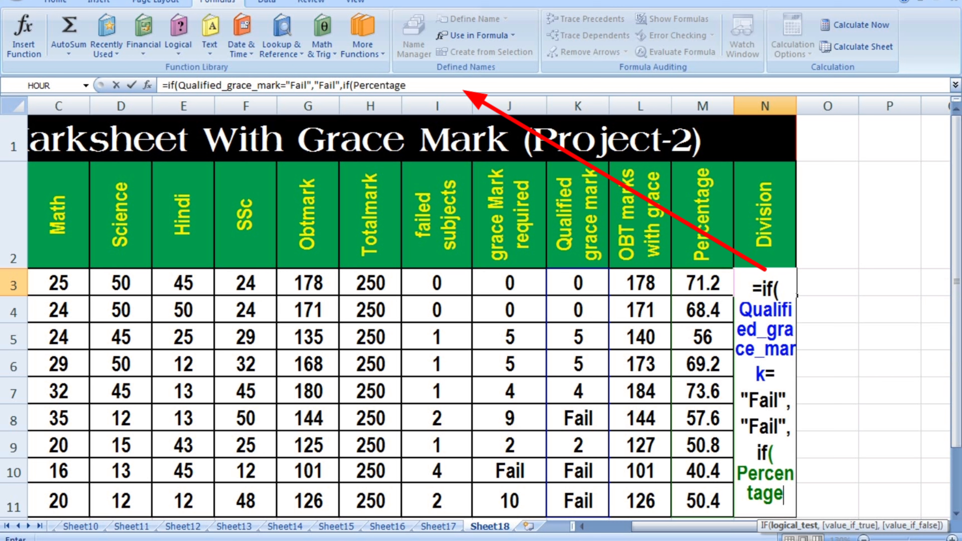
pyautogui.write('>=')
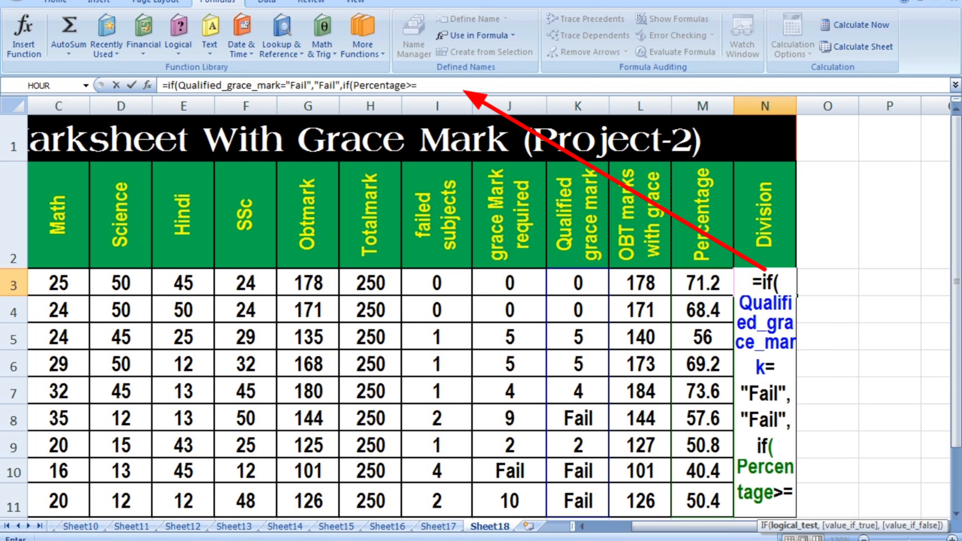
pyautogui.write('60')
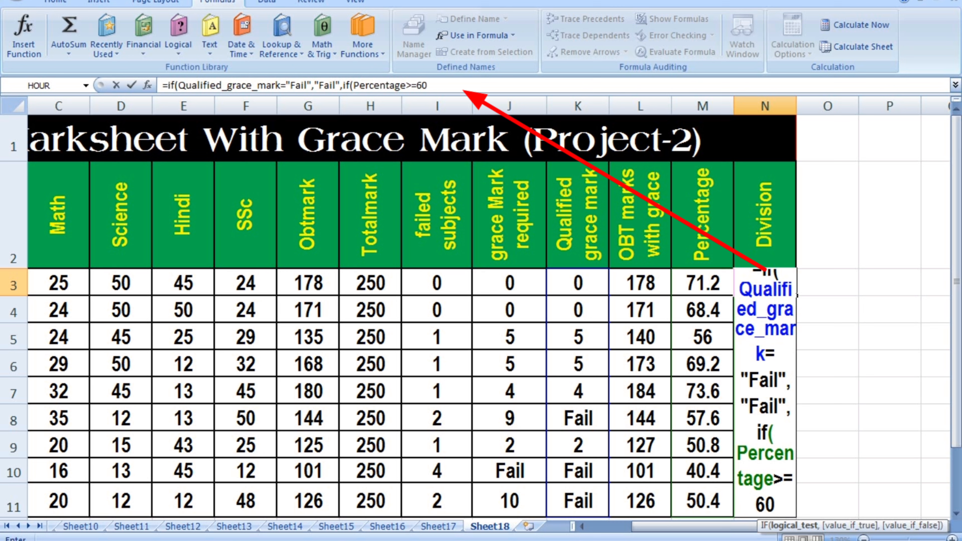
pyautogui.write(',"')
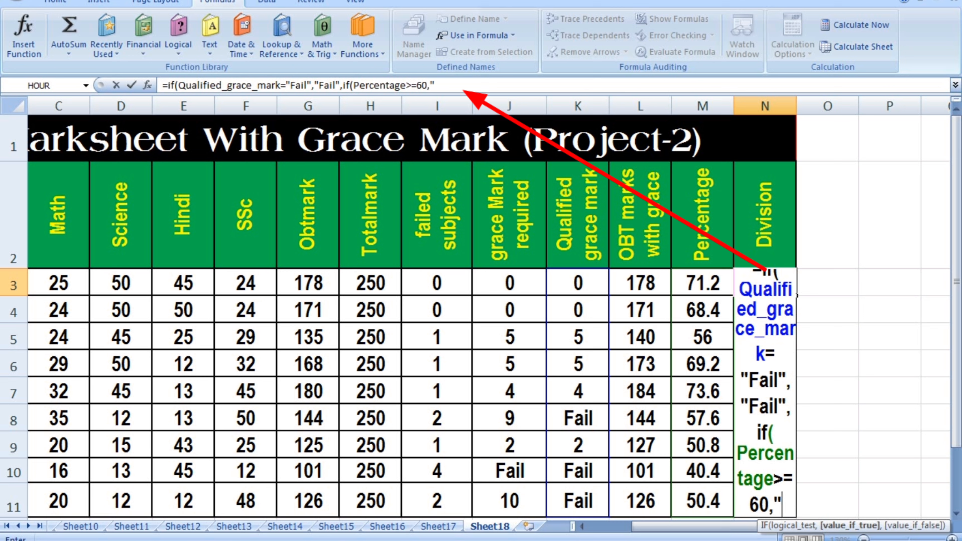
pyautogui.write('Fie')
pyautogui.press('BackSpace')
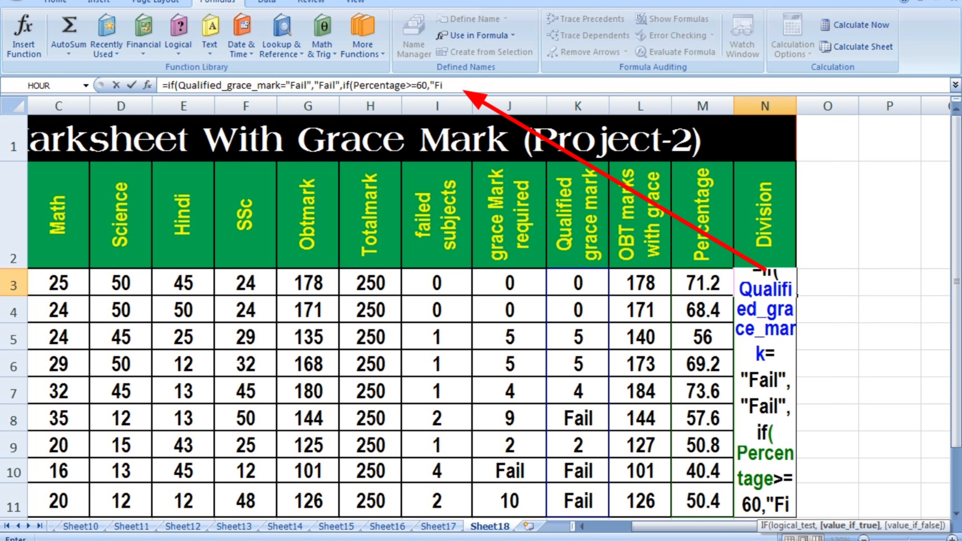
pyautogui.write('rst')
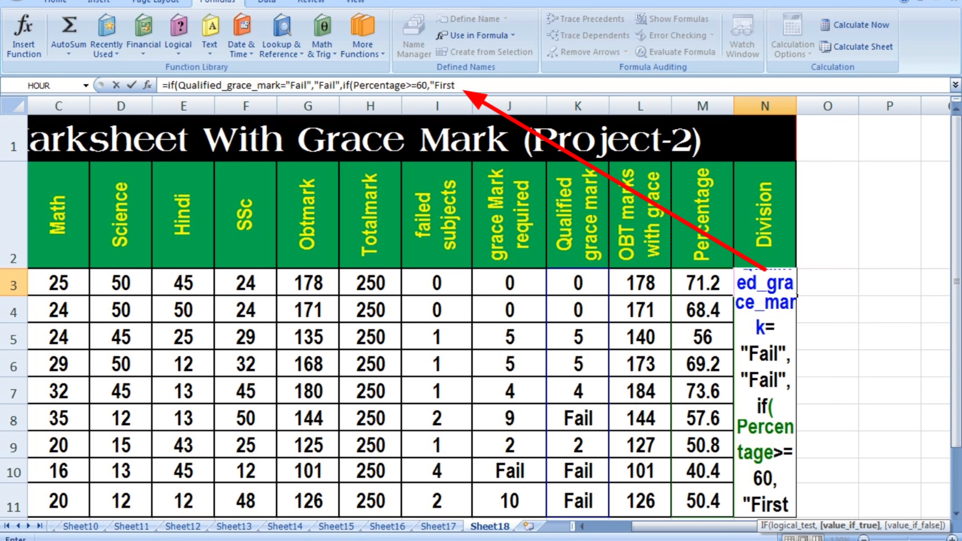
pyautogui.write('",if')
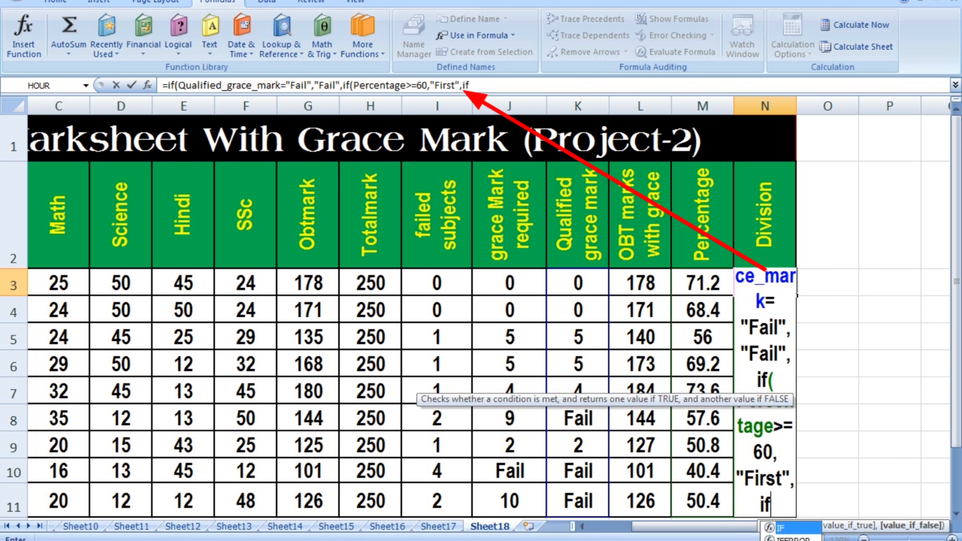
# Complete the innermost IF in N3 to return "Second" for Percentage>=45, otherwise "Third", and enter the formula
pyautogui.write('(per')
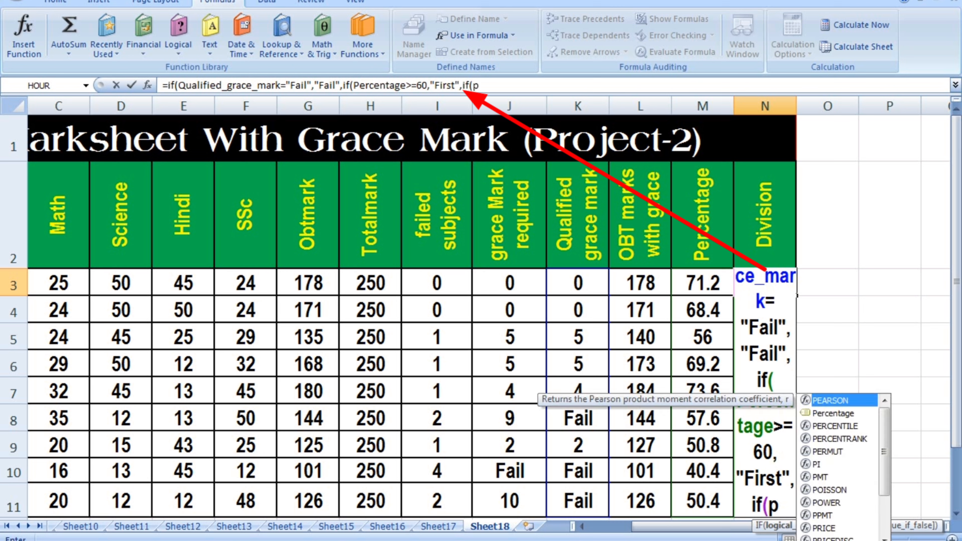
pyautogui.press('Tab')
pyautogui.write('>=')
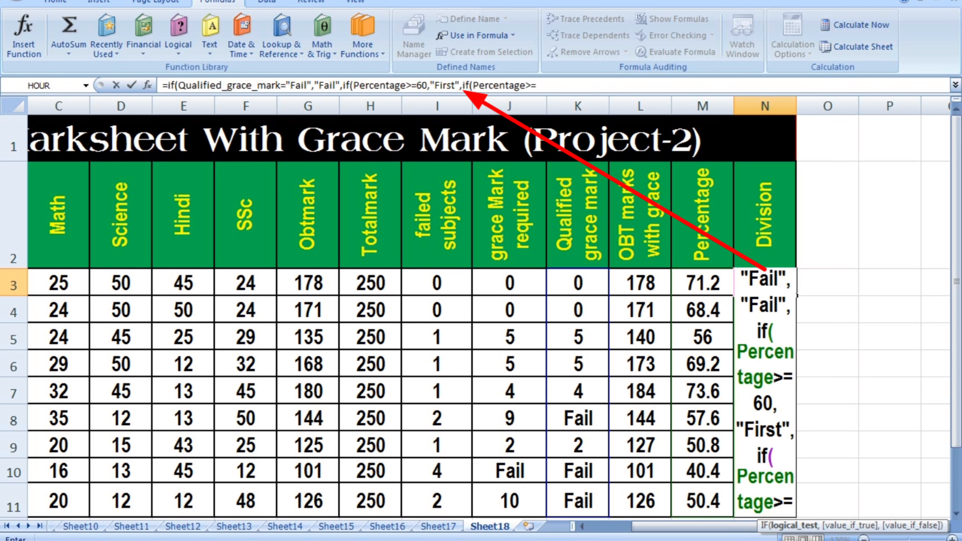
pyautogui.write('45')
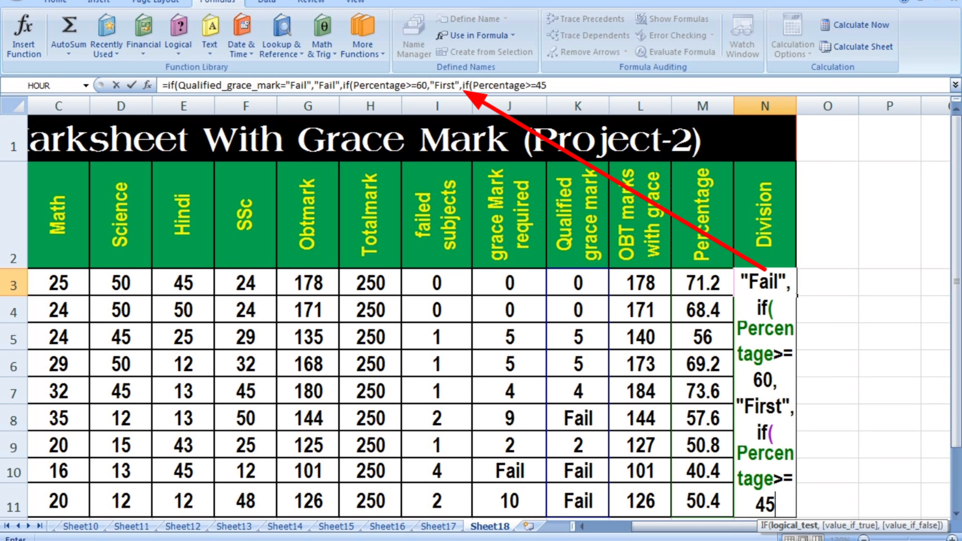
pyautogui.write(',')
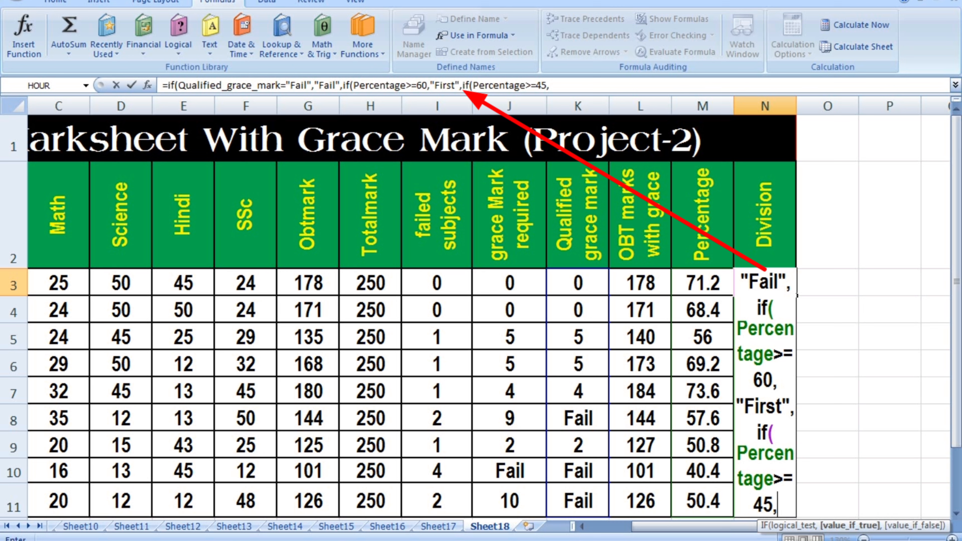
pyautogui.write('"Sec')
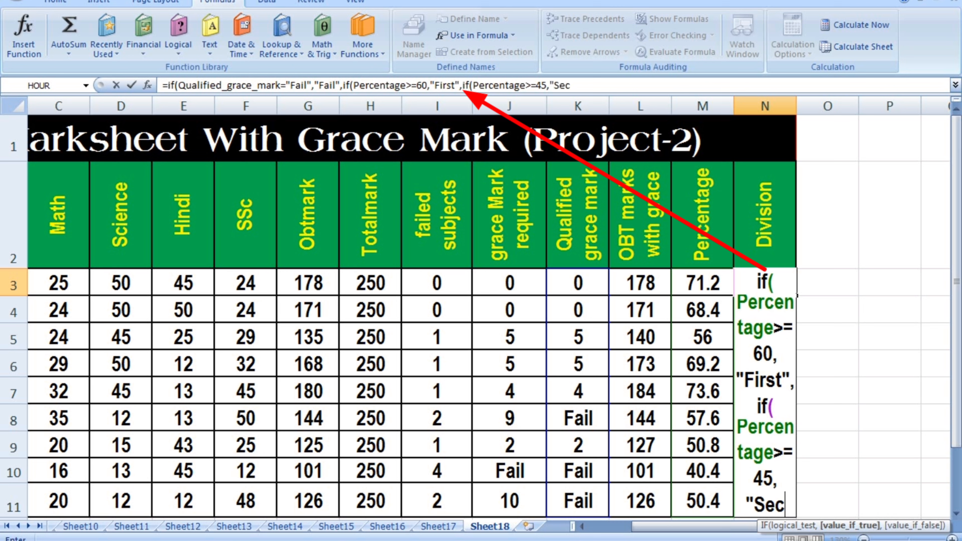
pyautogui.write('ond",')
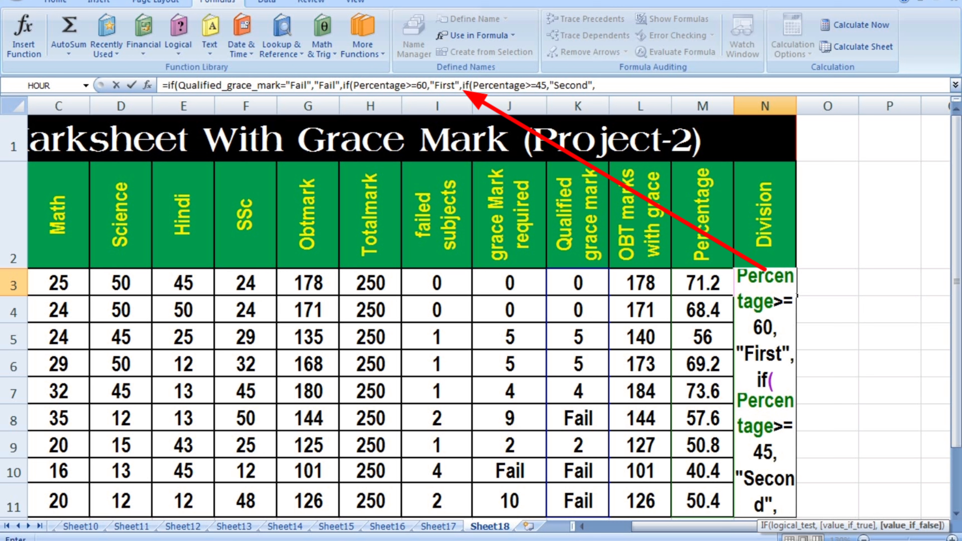
pyautogui.write('"Third')
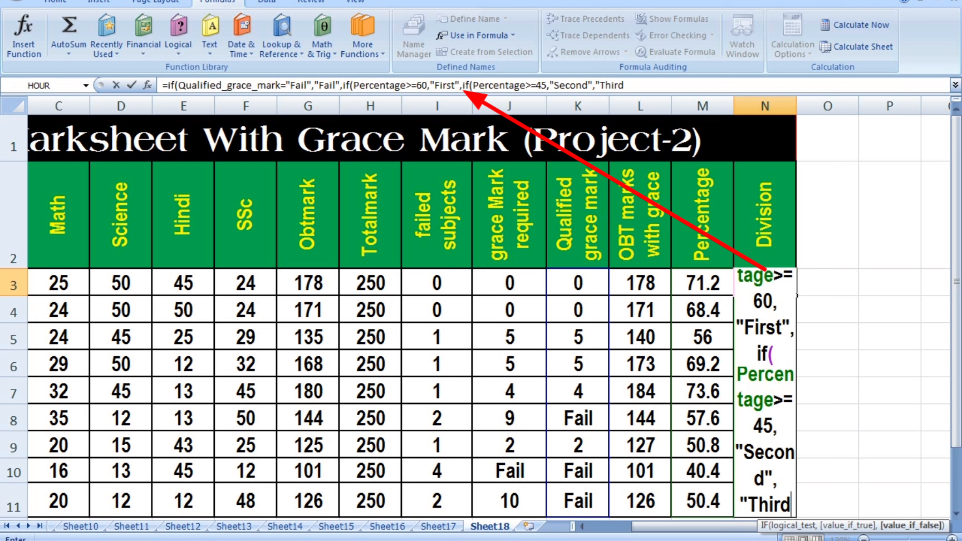
pyautogui.write('"')
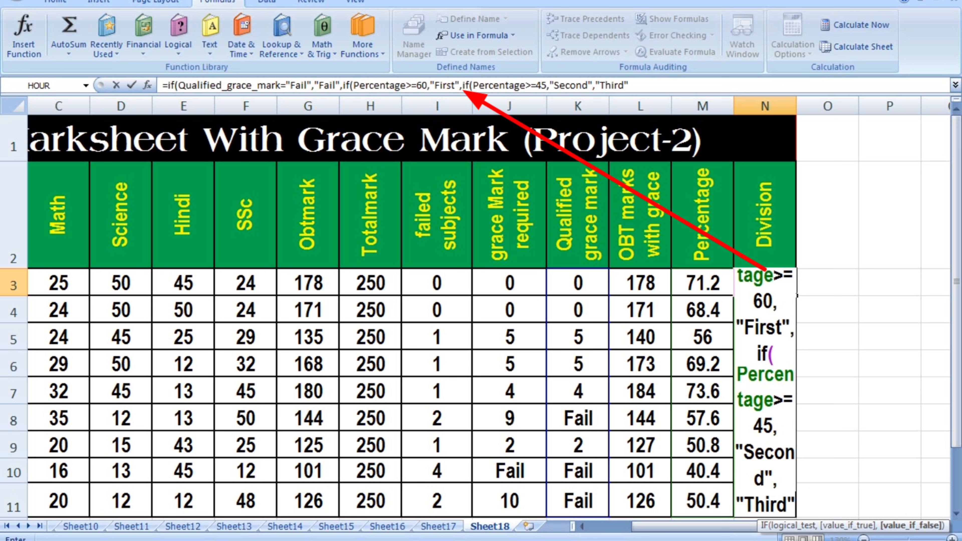
pyautogui.write(')))')
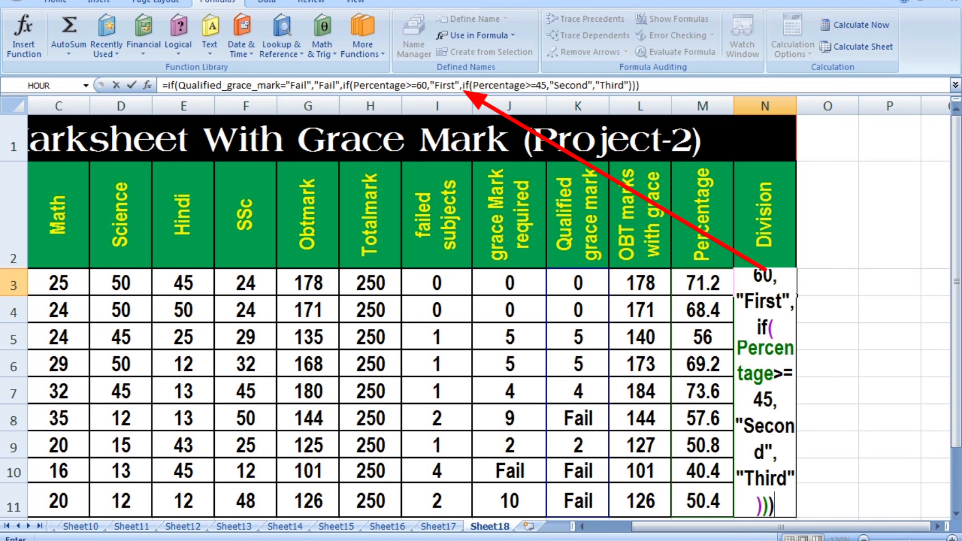
pyautogui.press('Return')
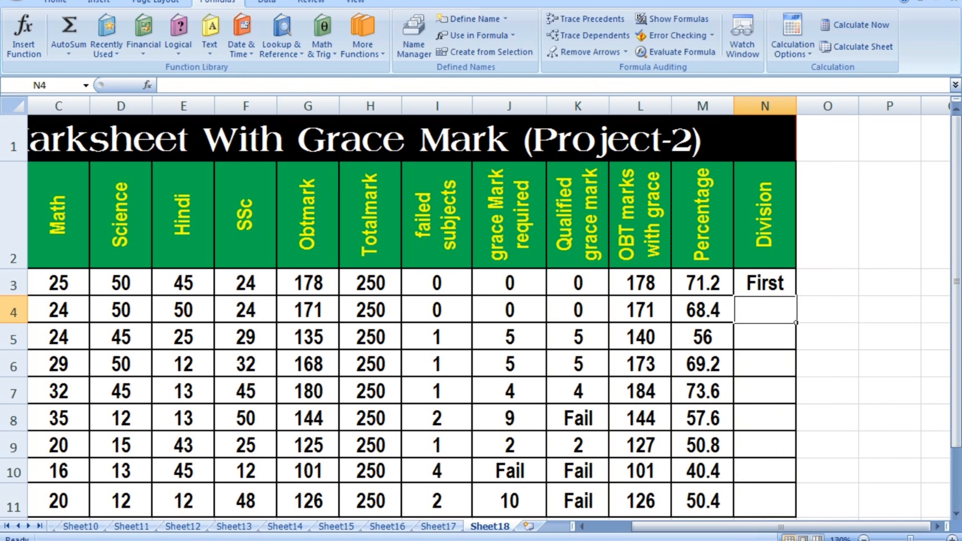
# Fill the Division formula from N3 down to N11 and widen column N slightly to fit its text
pyautogui.click(765, 283)
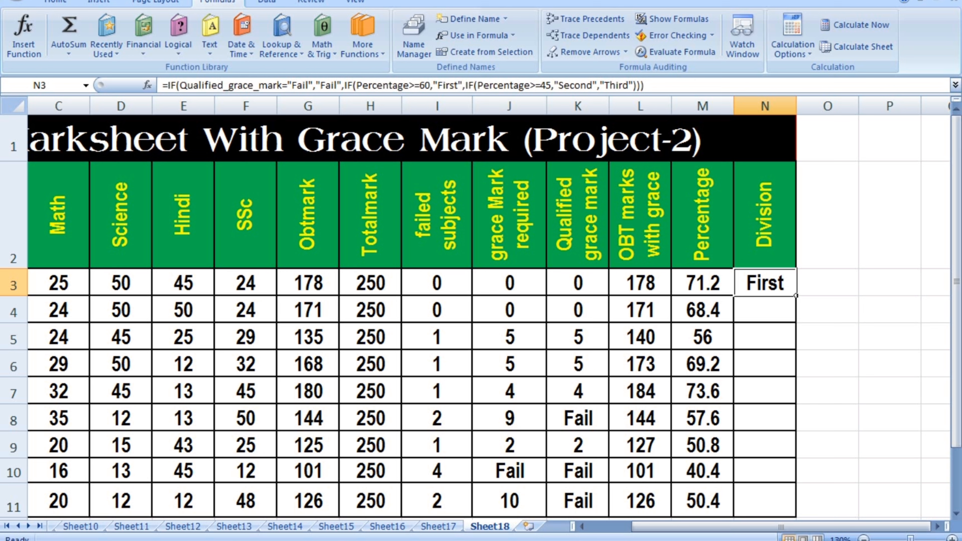
pyautogui.moveTo(796, 295); pyautogui.dragTo(796, 509)
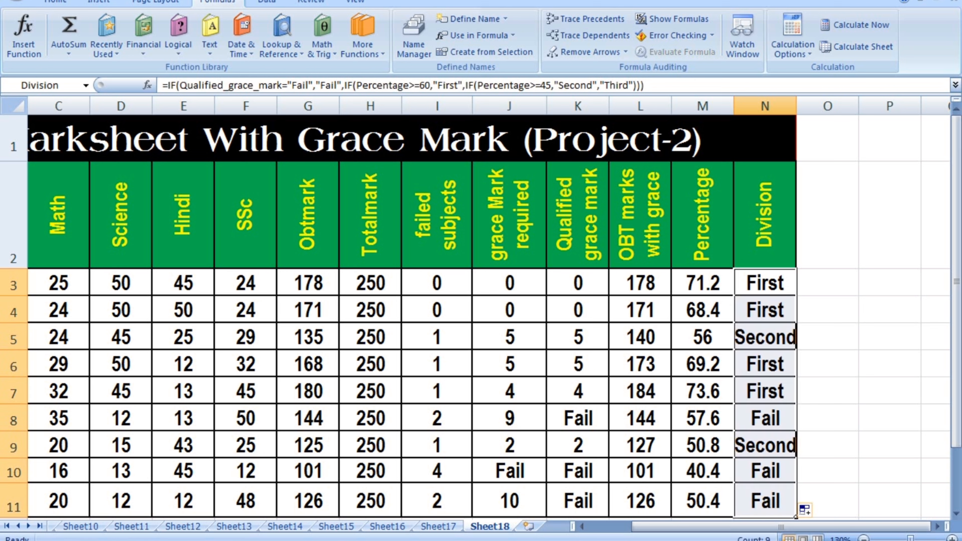
pyautogui.moveTo(797, 105); pyautogui.dragTo(806, 106)
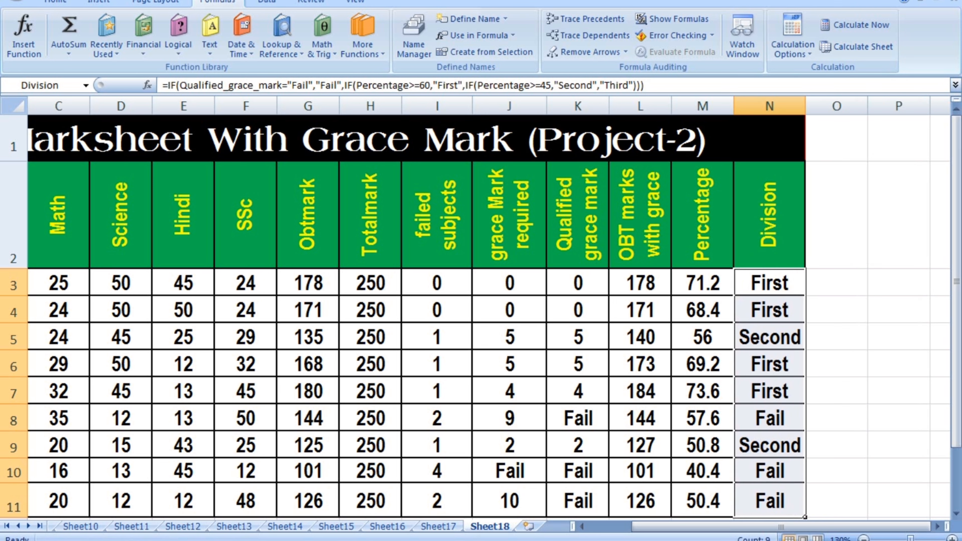
pyautogui.click(838, 309)
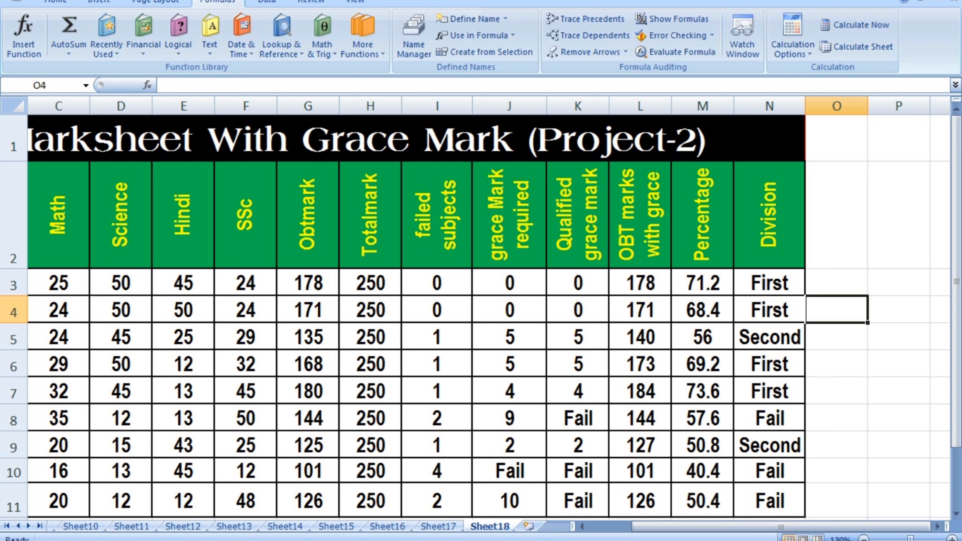
pyautogui.click(837, 363)
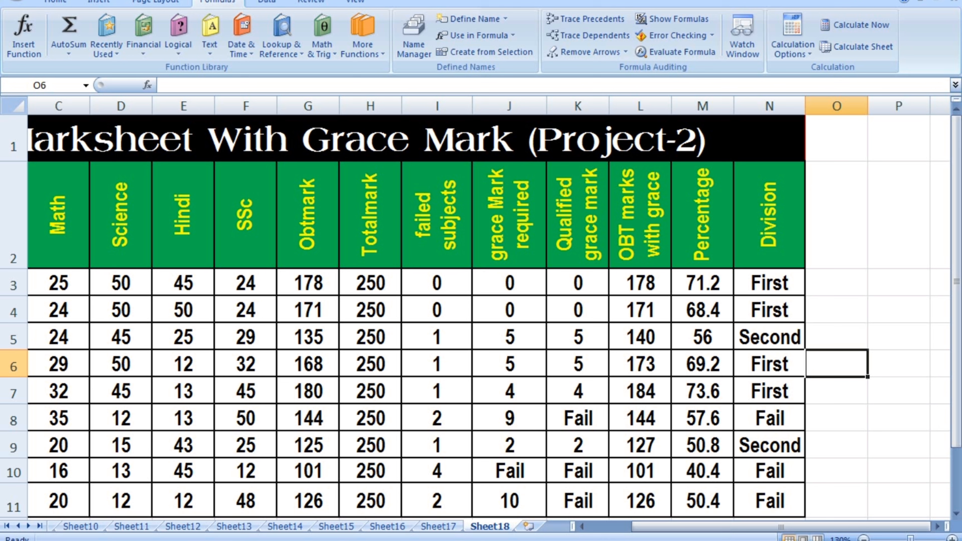
# Review the nested IF formula in the Division cell N3, including its Qualified_grace_mark and Percentage references, leaving it unedited
pyautogui.doubleClick(770, 282)
pyautogui.click(851, 335)
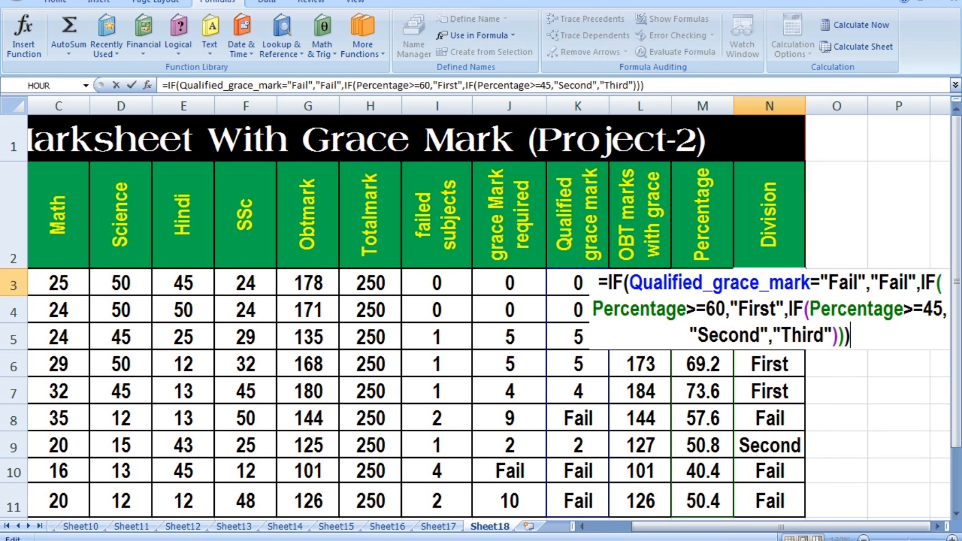
pyautogui.press('Return')
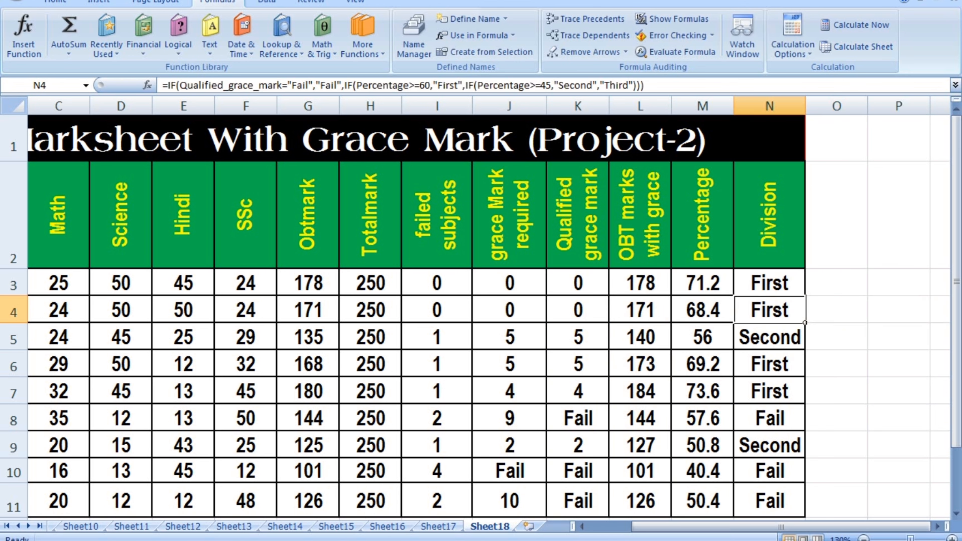
pyautogui.click(836, 363)
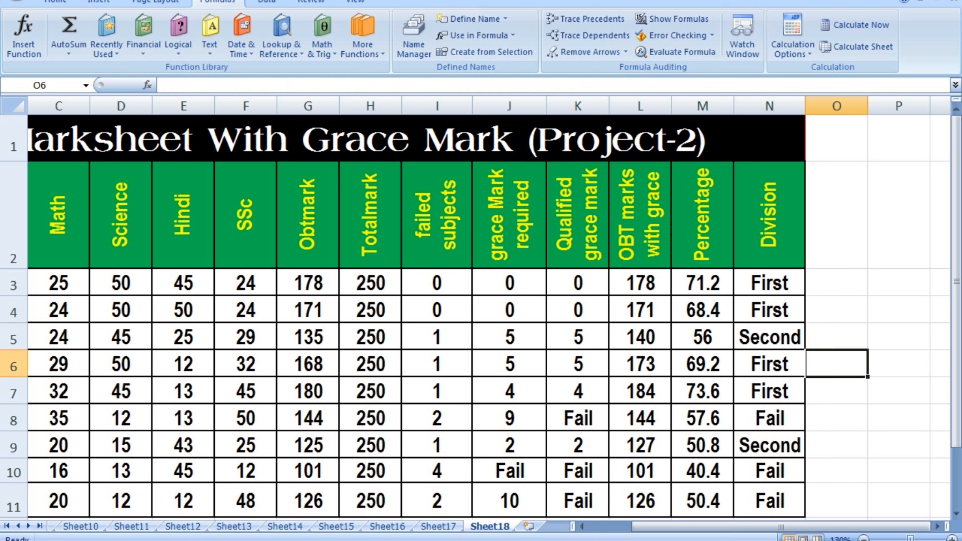
pyautogui.click(770, 283)
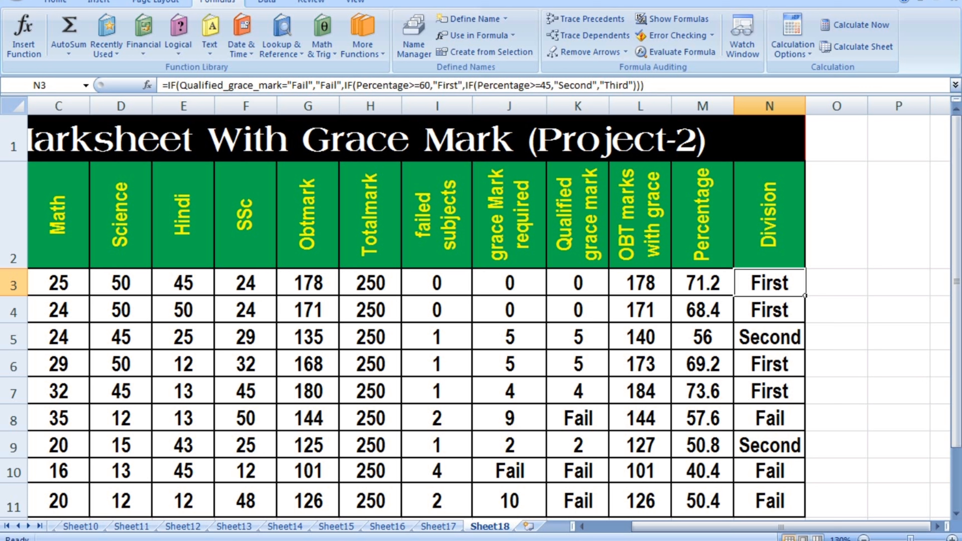
pyautogui.click(682, 85)
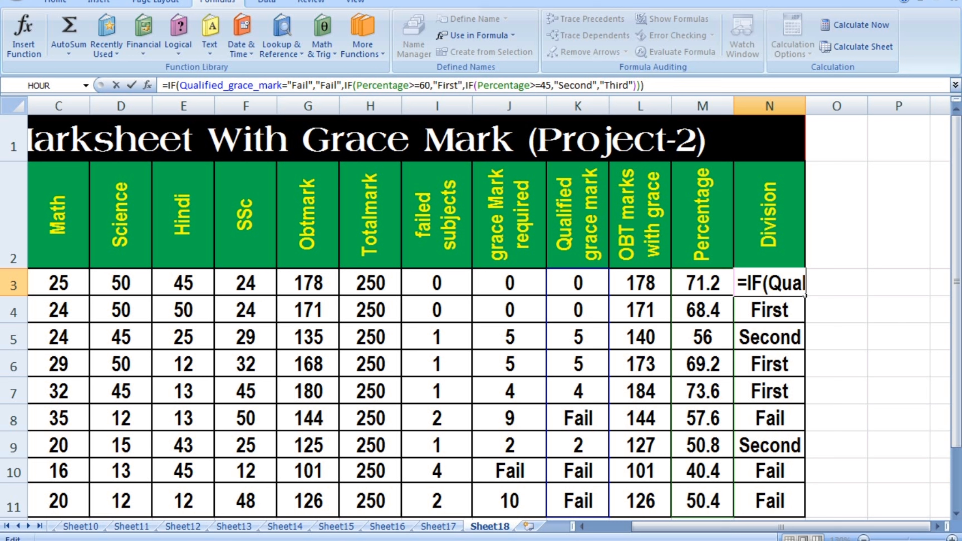
pyautogui.click(837, 364)
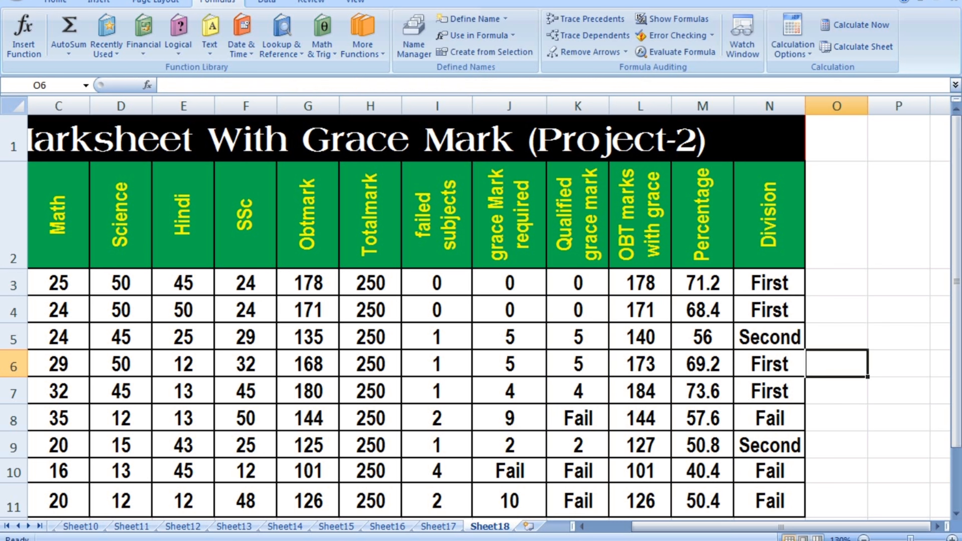